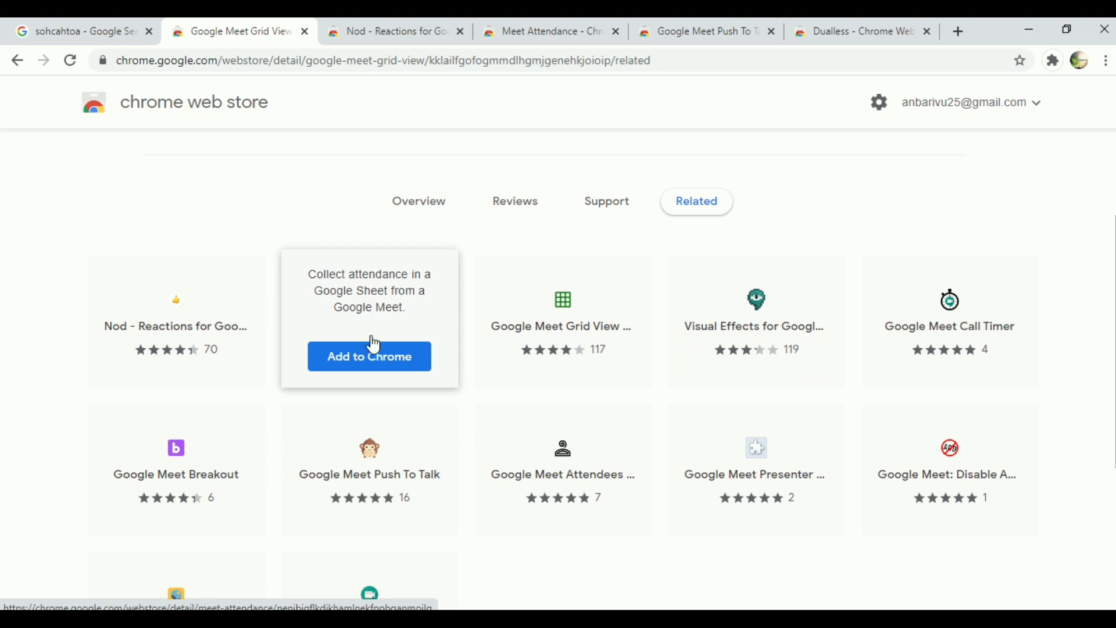
Step: Examine the short descriptions of the related Google Meet extensions listed on the Google Meet Grid View page
mouse_move(558, 320)
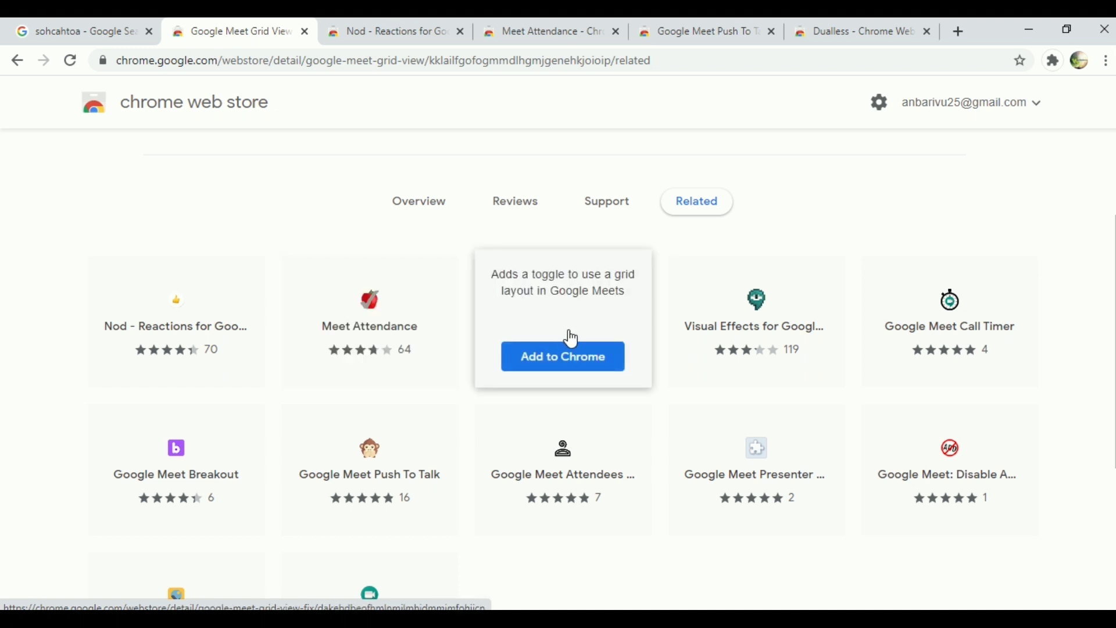
mouse_move(760, 336)
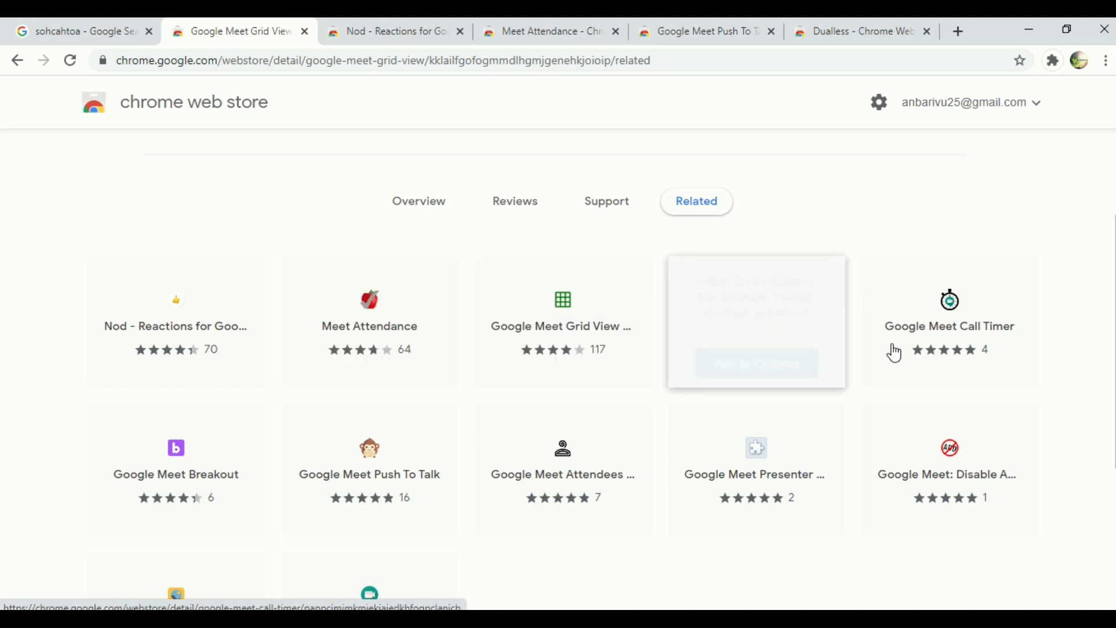
mouse_move(974, 340)
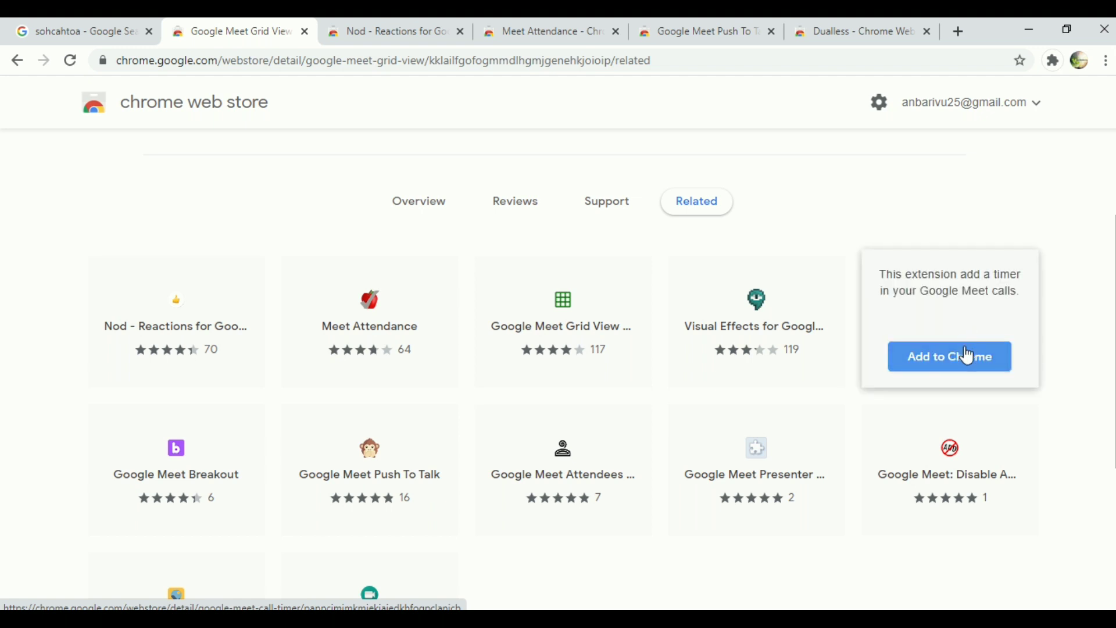
mouse_move(180, 466)
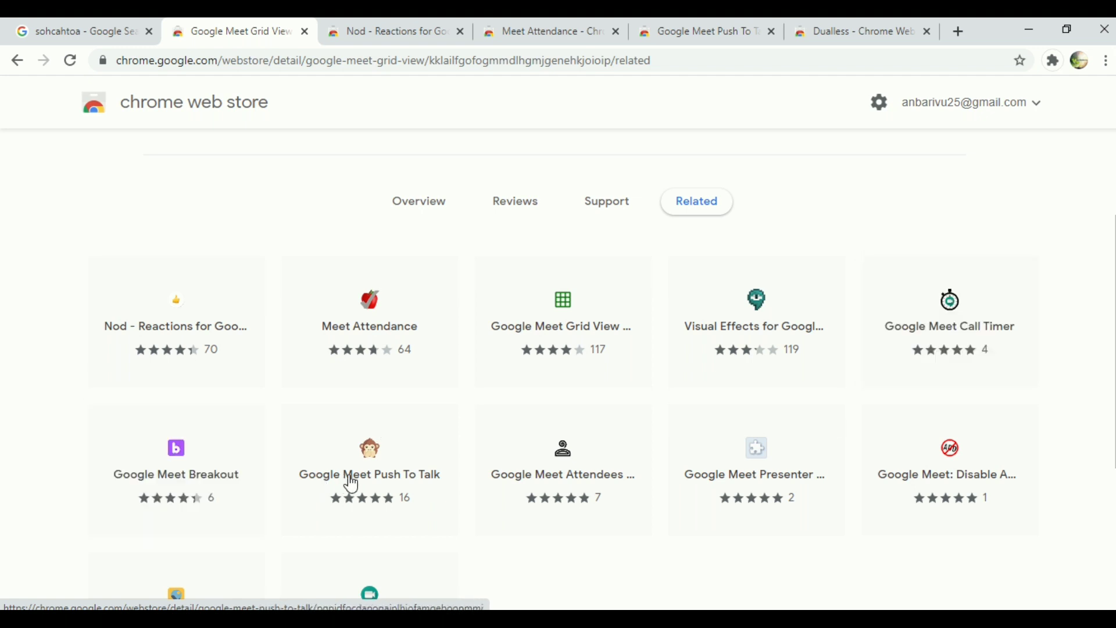
mouse_move(556, 472)
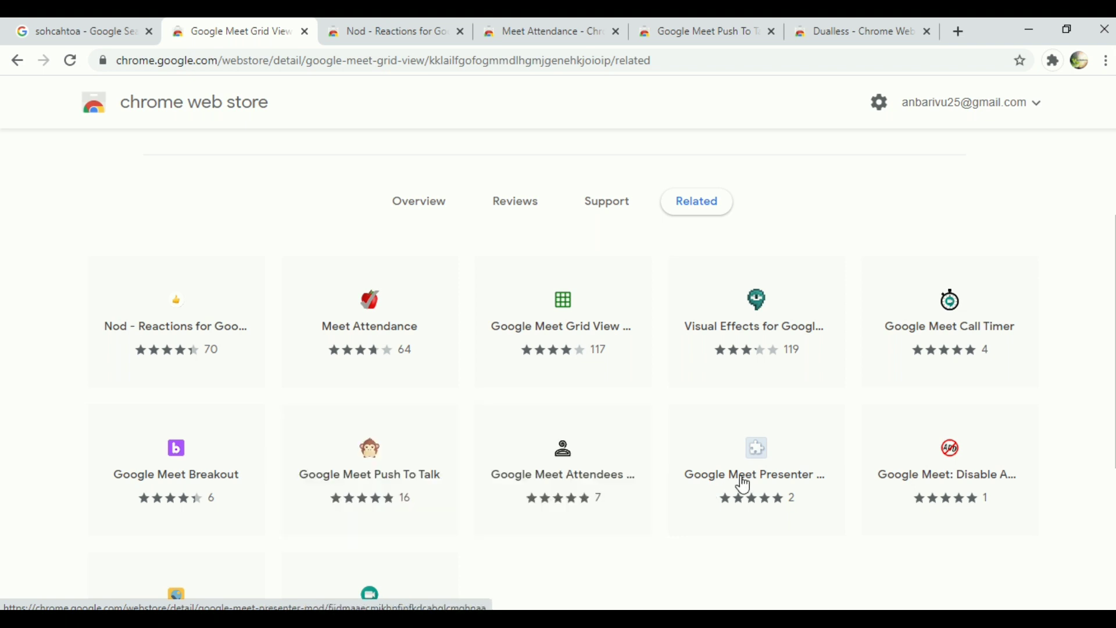
mouse_move(746, 484)
mouse_move(930, 491)
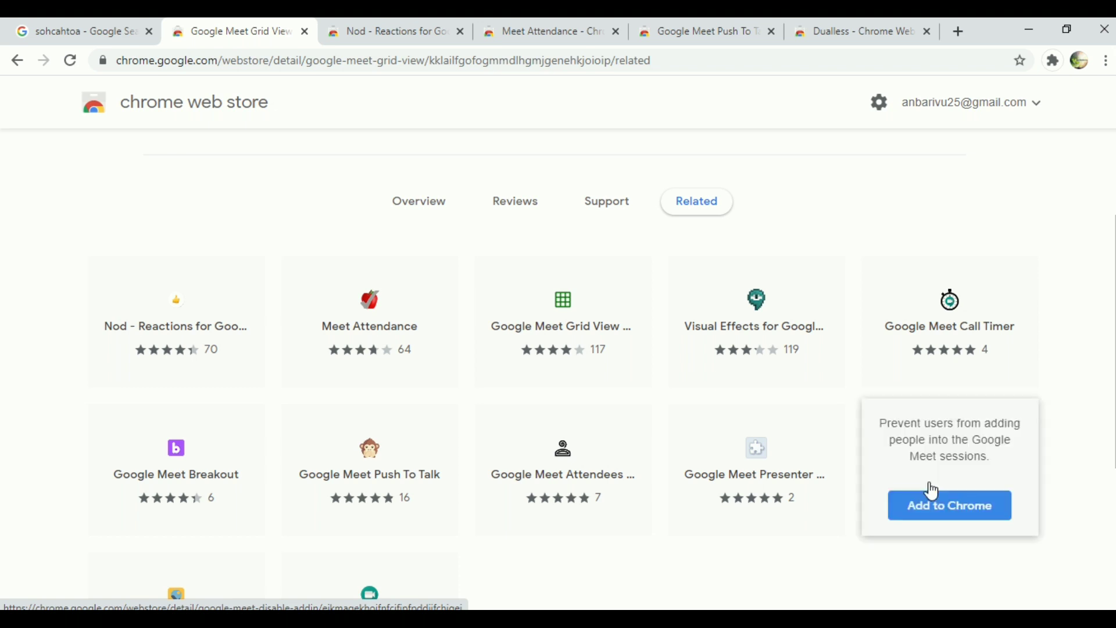
scroll(337, 469, down, 3)
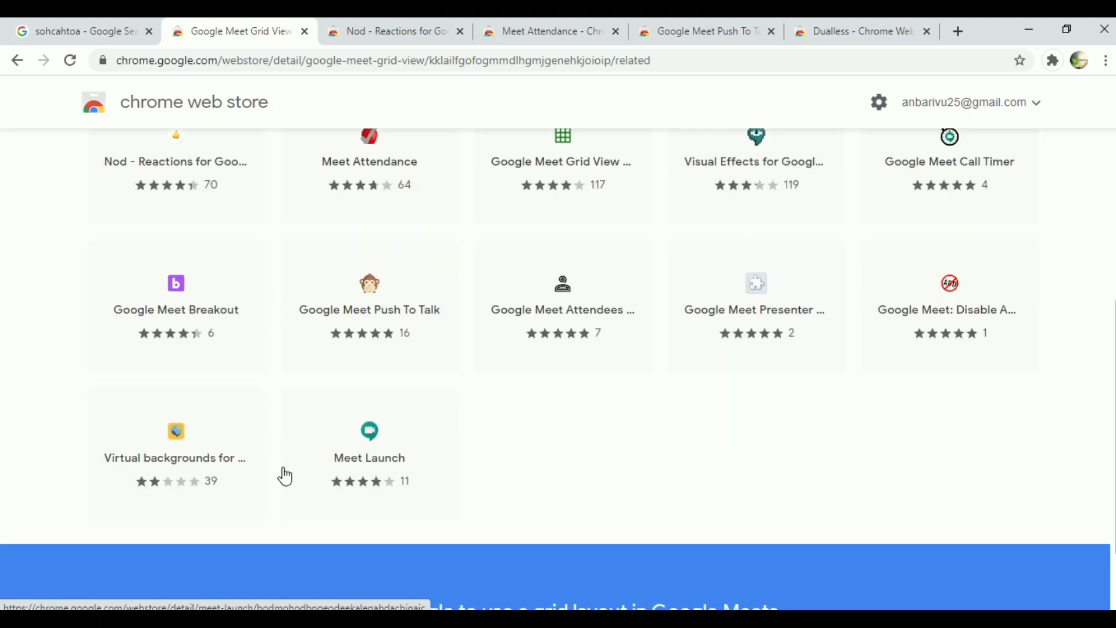
mouse_move(161, 444)
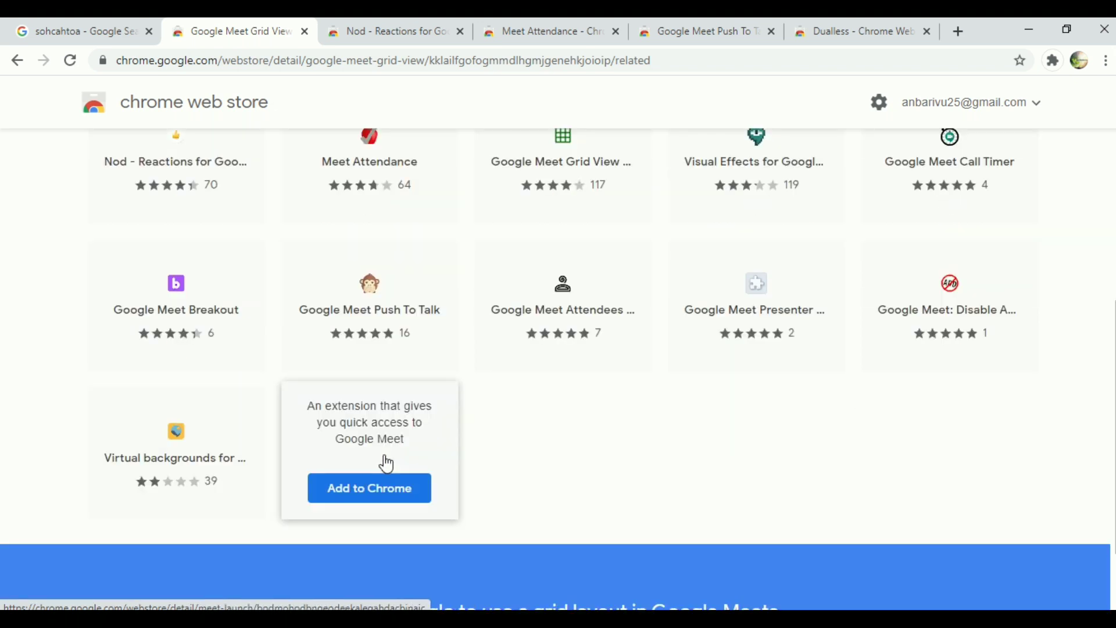
Step: Add the Google Meet Grid View extension to Chrome and check it in the list of installed extensions
scroll(442, 407, up, 2)
mouse_move(443, 369)
scroll(442, 367, up, 4)
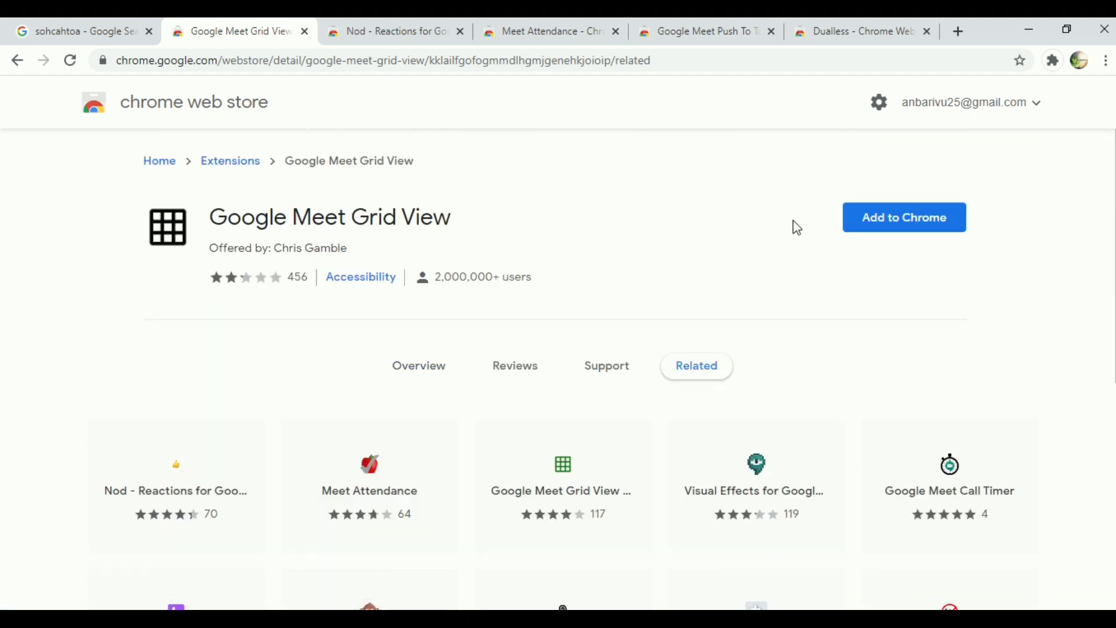
click(898, 221)
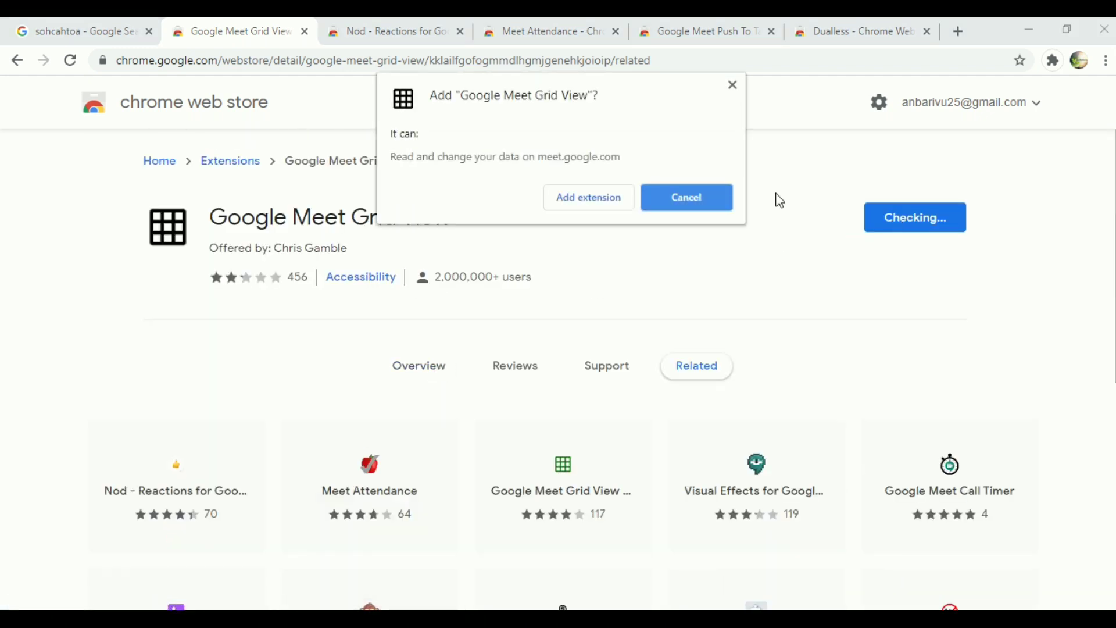
click(600, 199)
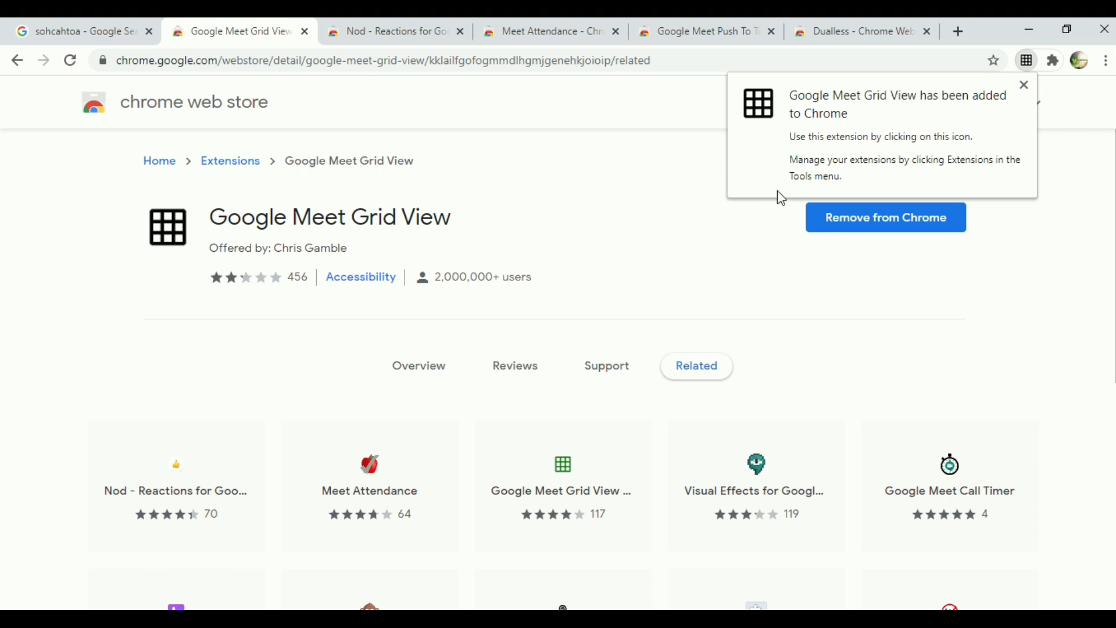
click(1024, 84)
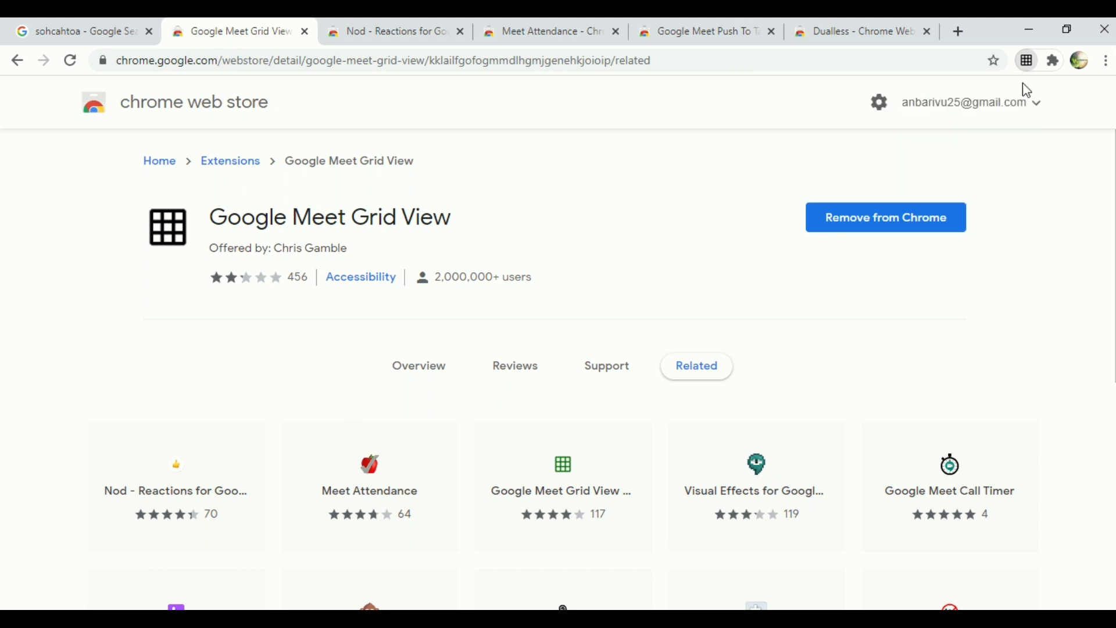
click(1055, 62)
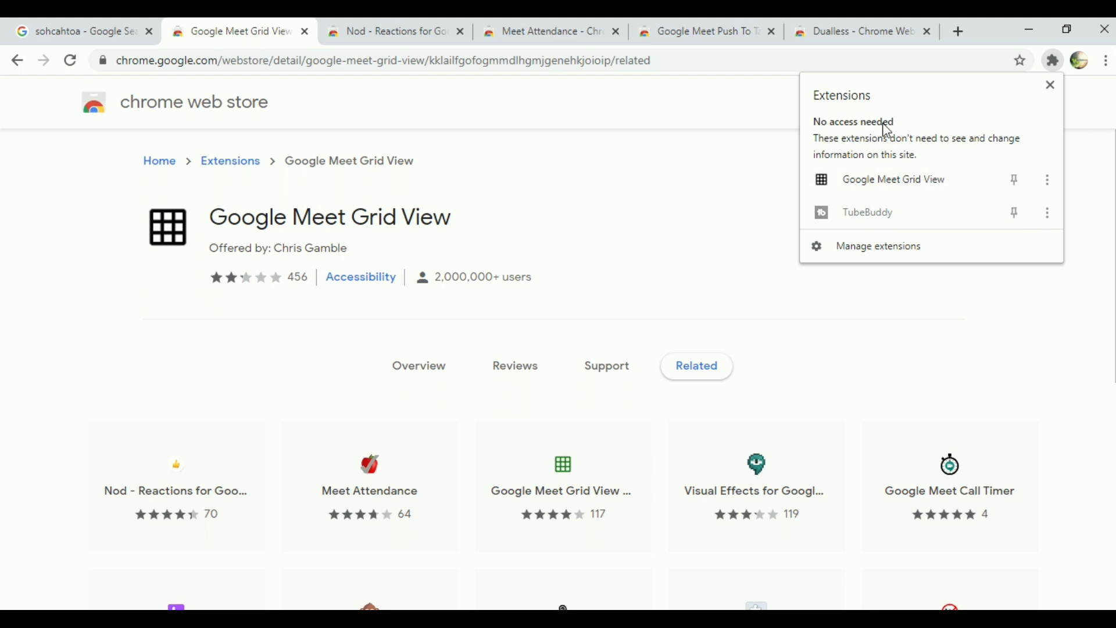
click(675, 179)
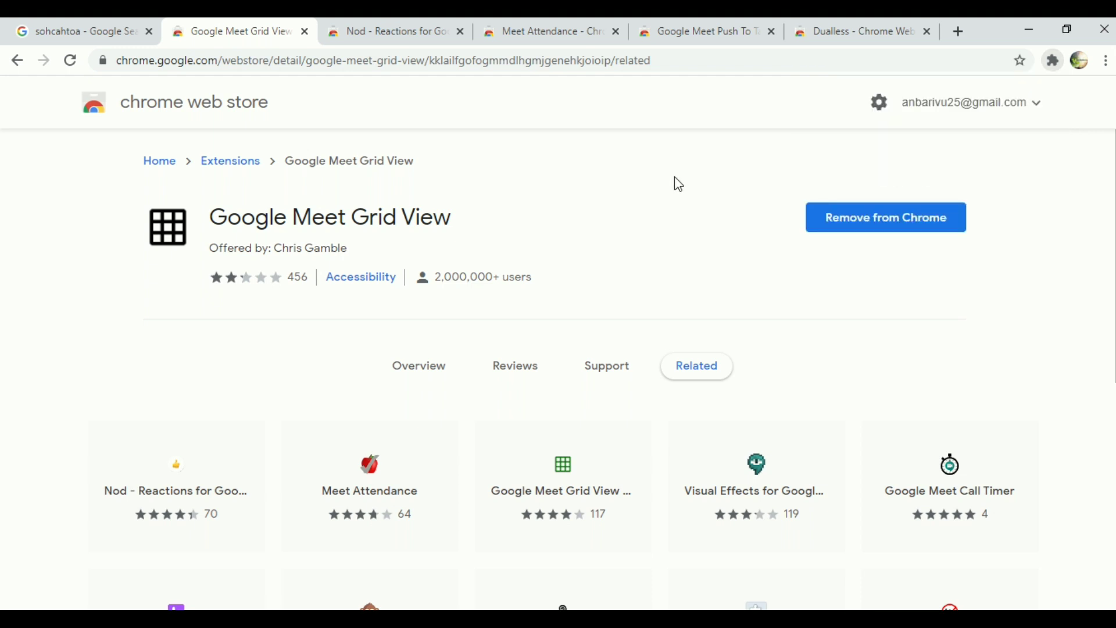
Step: Add the Nod - Reactions for Google Meet extension to Chrome from its already open store page
click(366, 41)
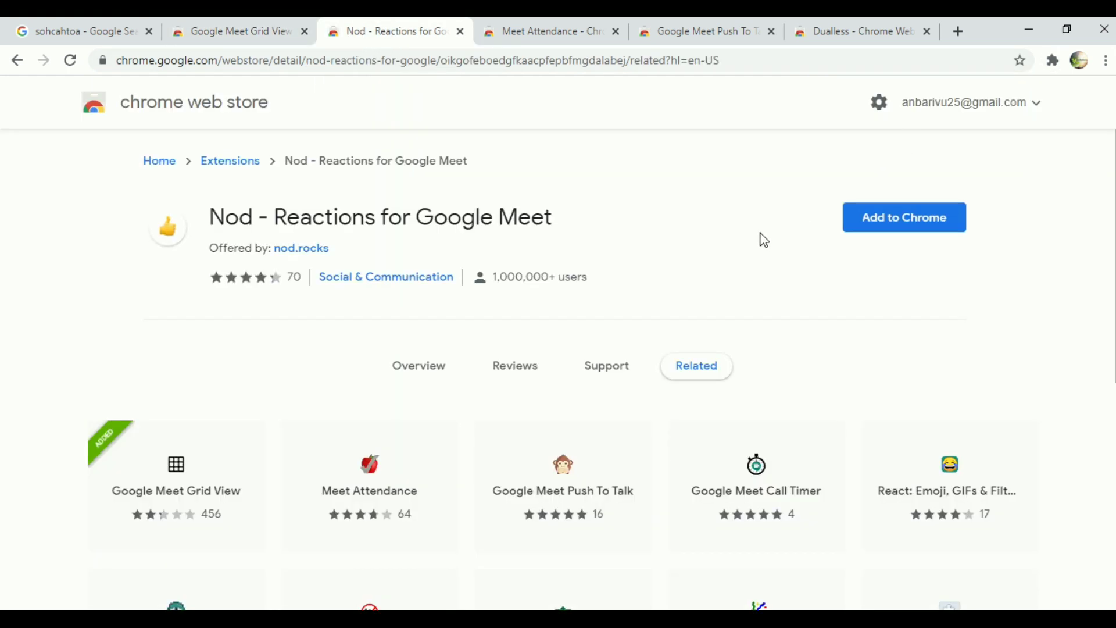
click(903, 230)
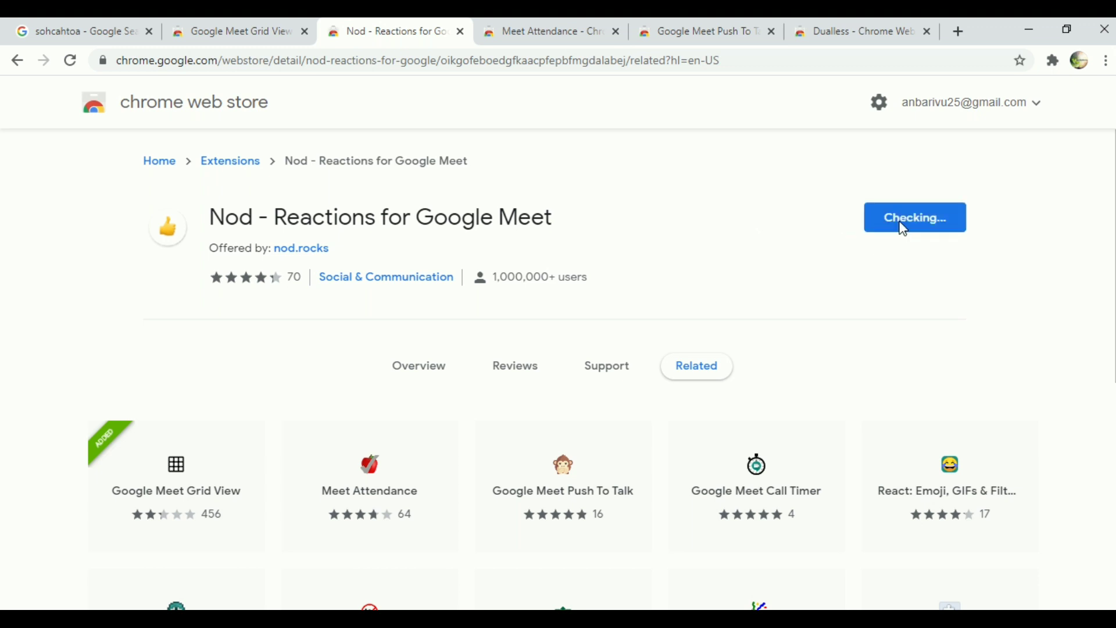
click(607, 231)
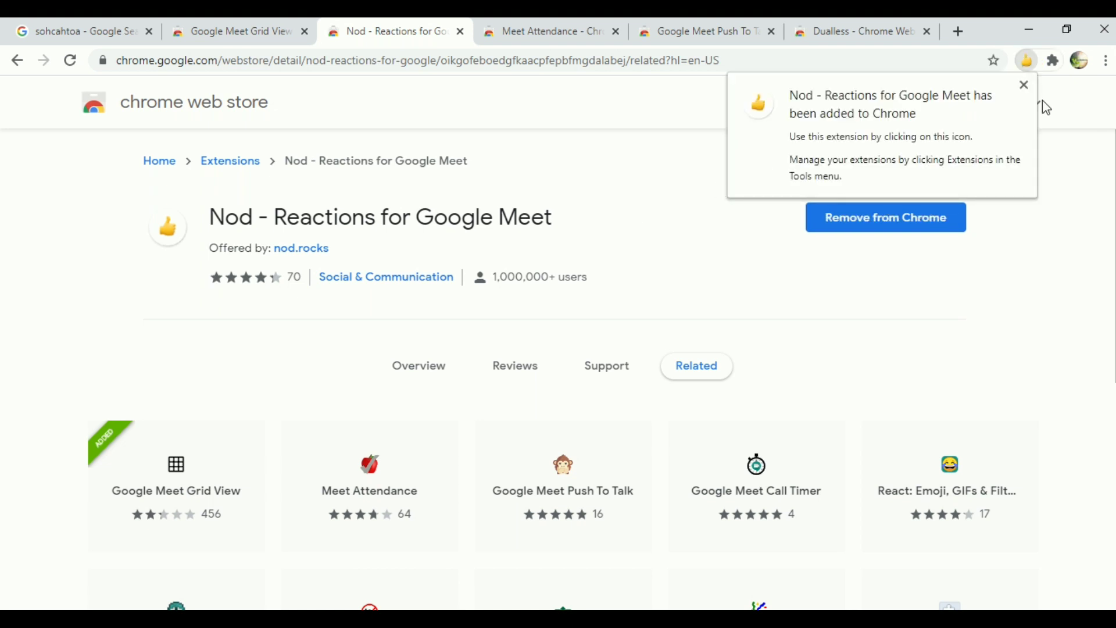
click(1025, 86)
Step: Add the Meet Attendance extension to Chrome from its already open store page and dismiss the notice
click(552, 33)
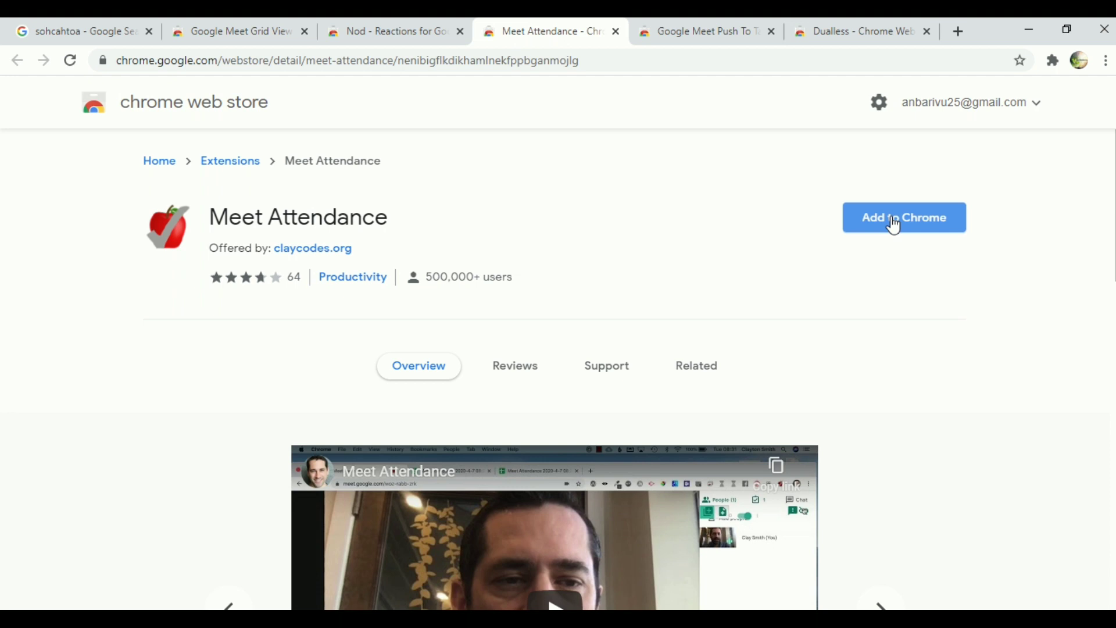
click(894, 225)
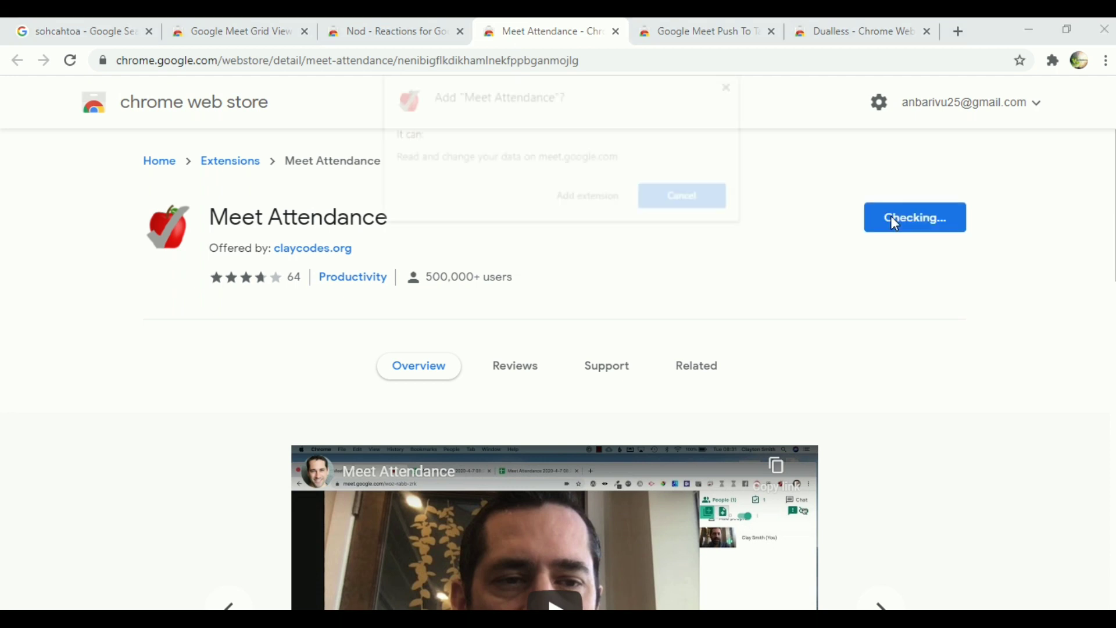
click(585, 199)
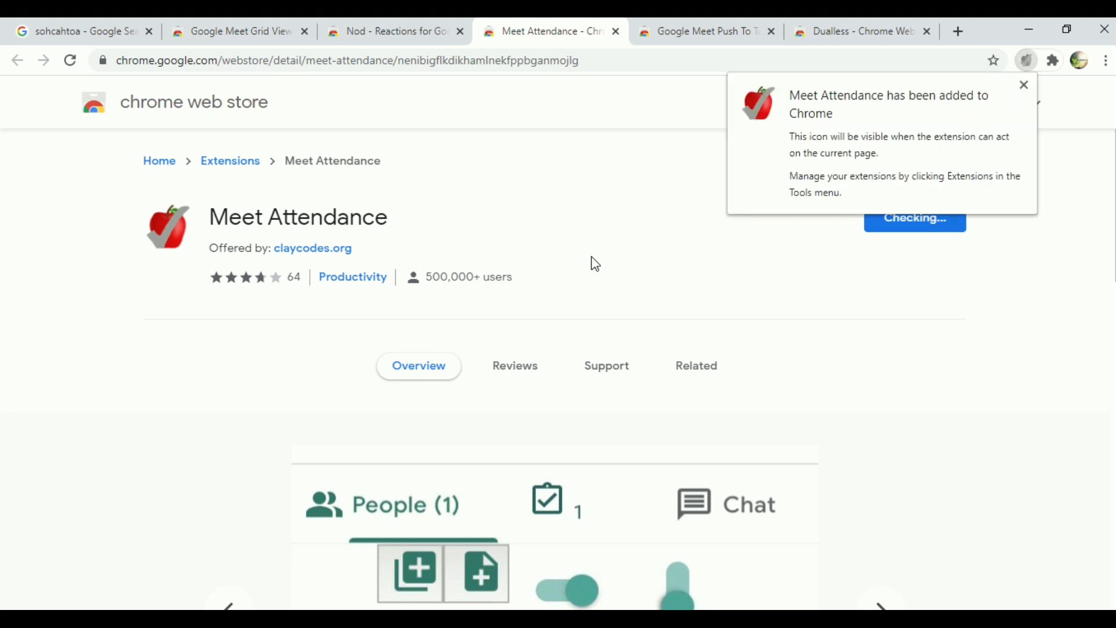
click(1024, 86)
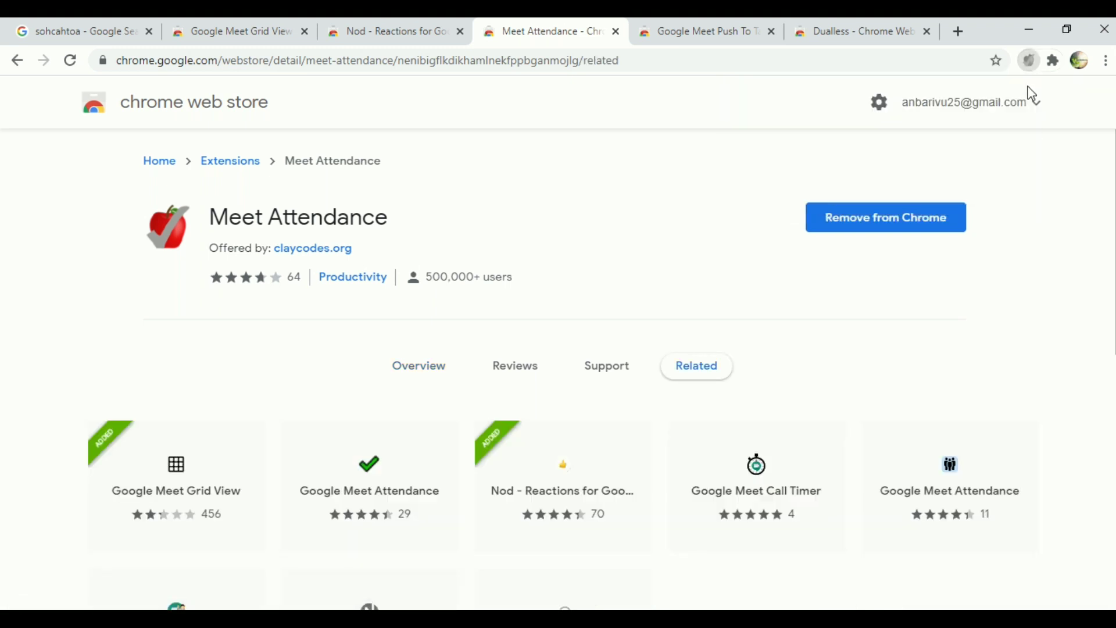
Step: Add the Google Meet Push To Talk extension to Chrome from its already open store page
click(703, 36)
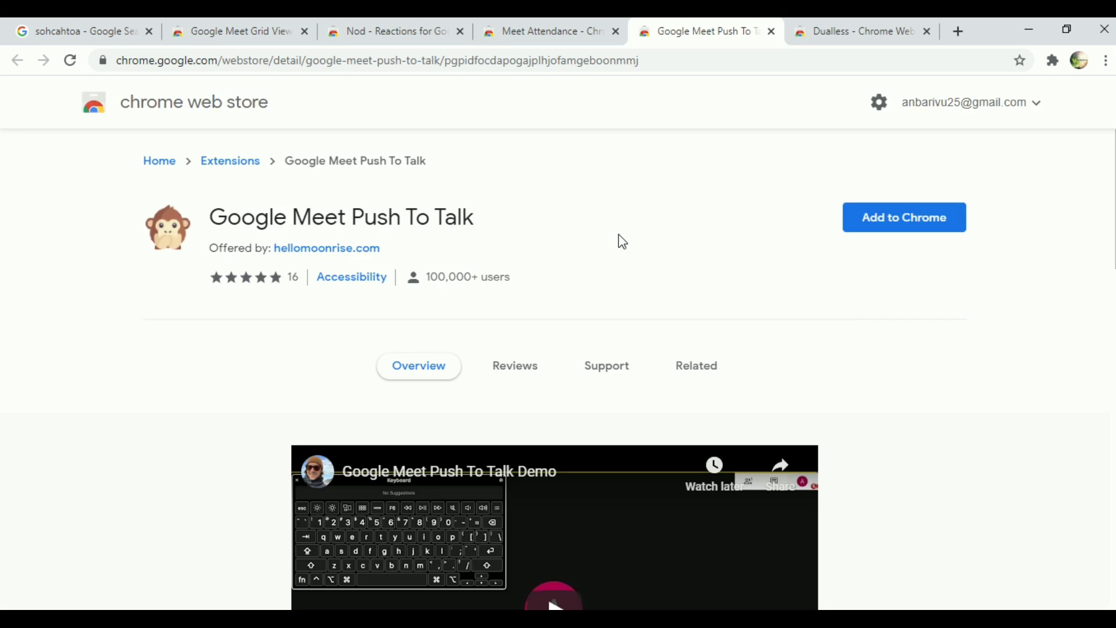
click(864, 226)
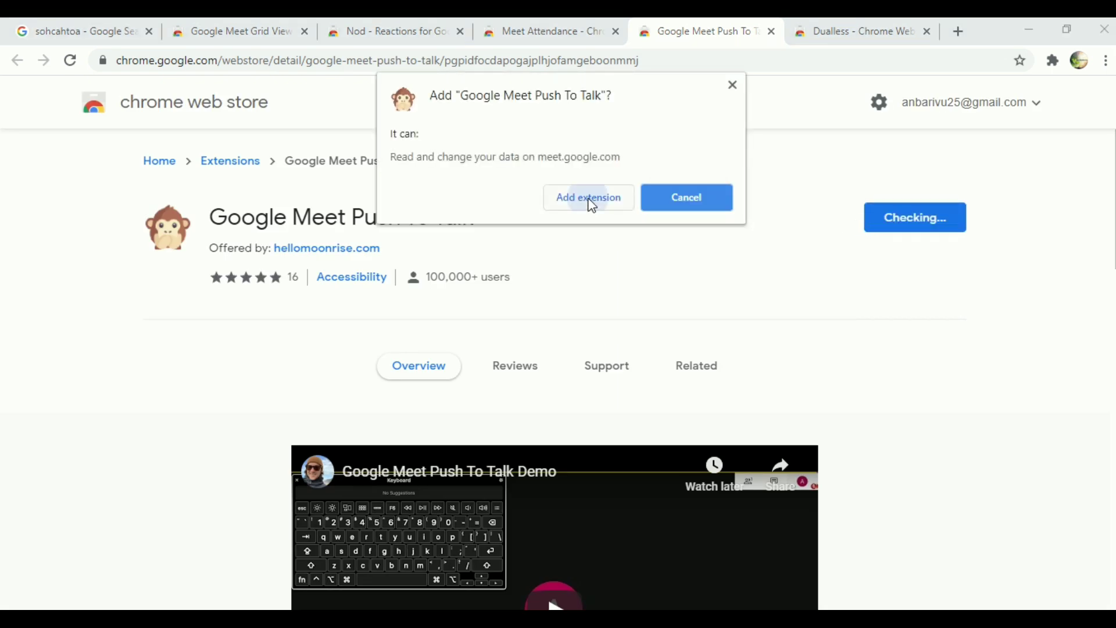
click(590, 200)
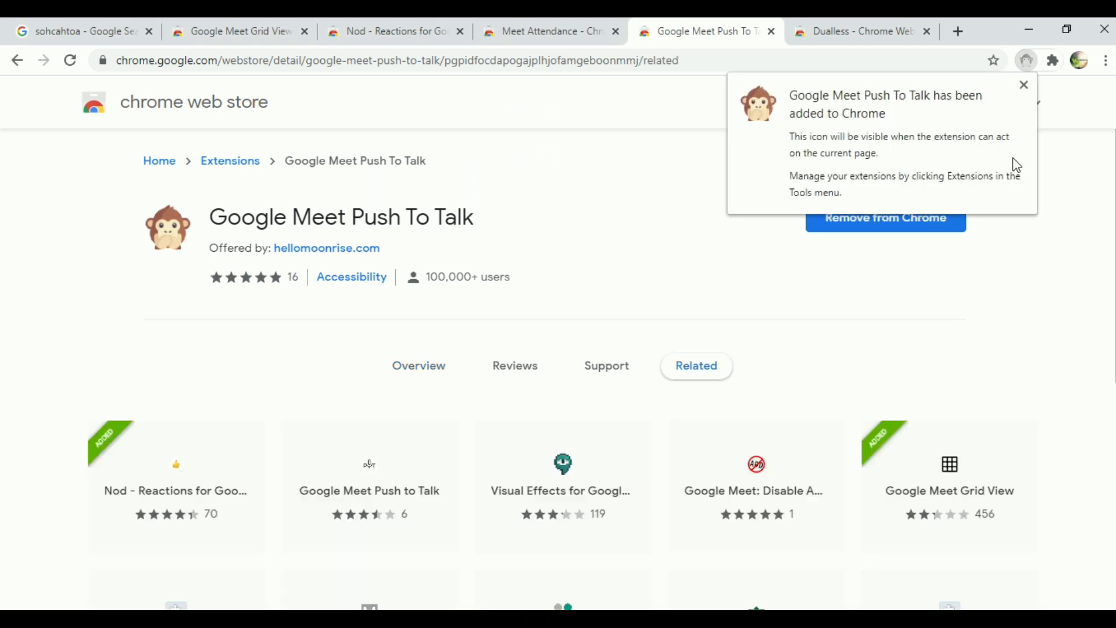
click(1025, 85)
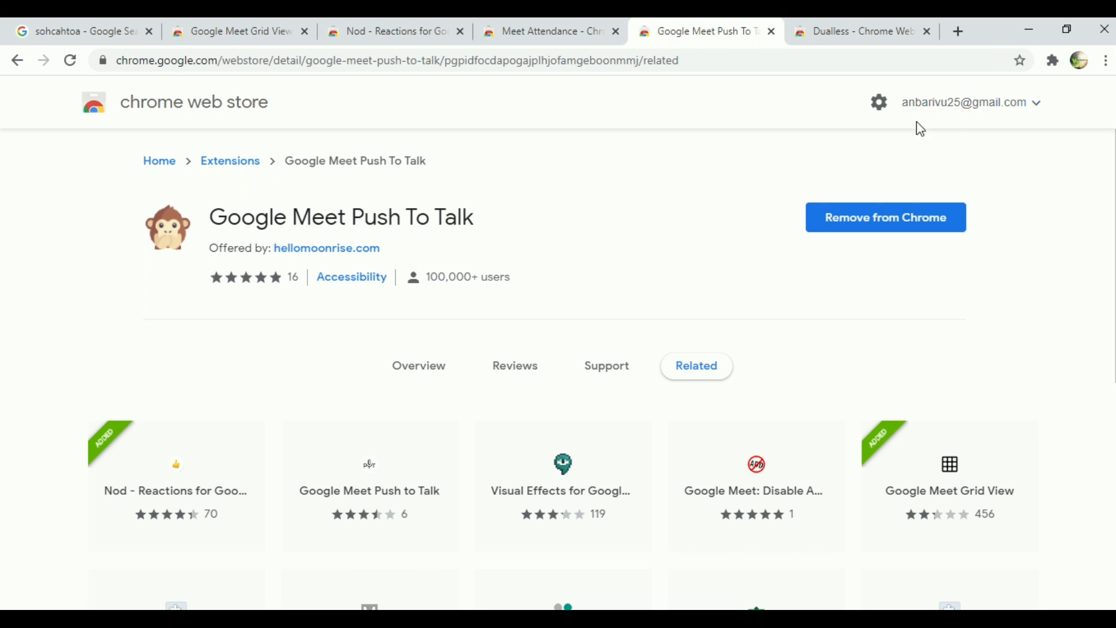
Step: Add the Dualless extension to Chrome from its already open store page and dismiss the notice
click(822, 36)
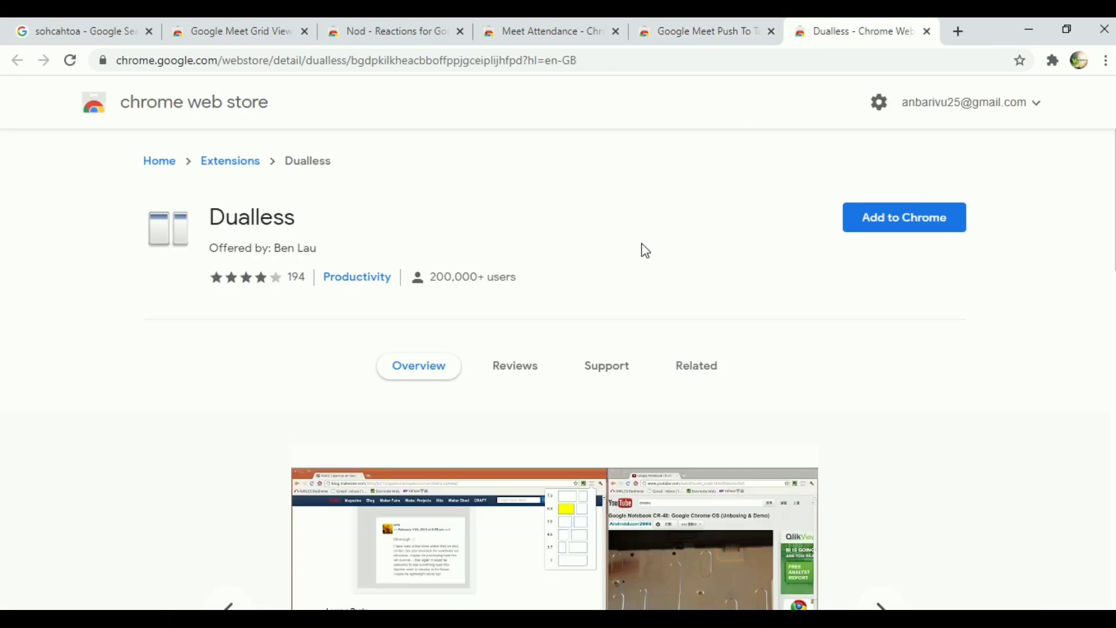
click(872, 230)
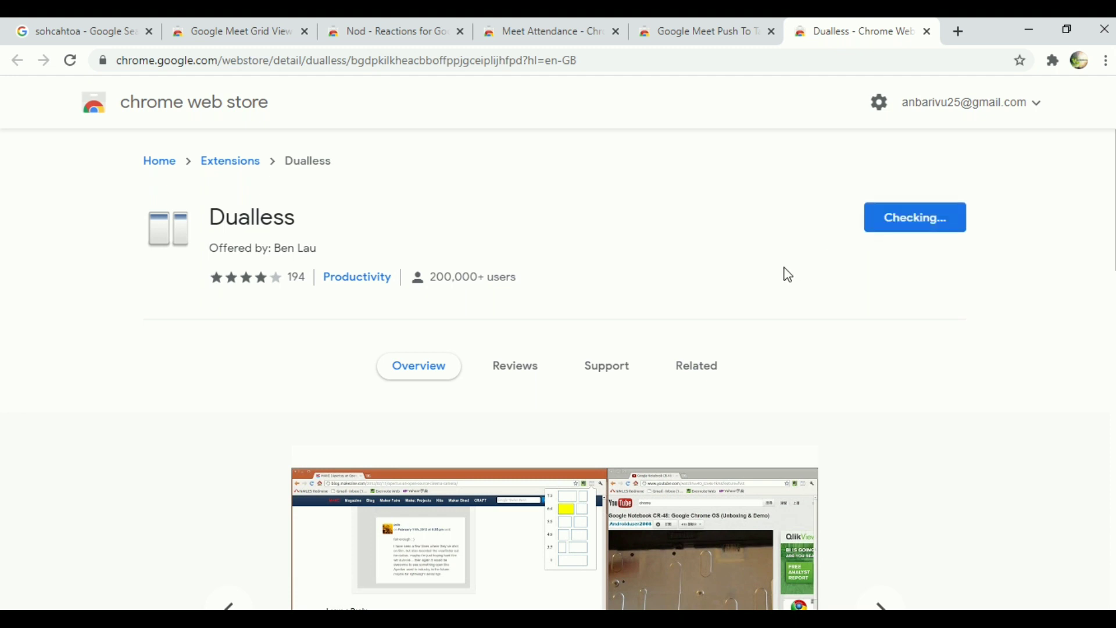
click(575, 198)
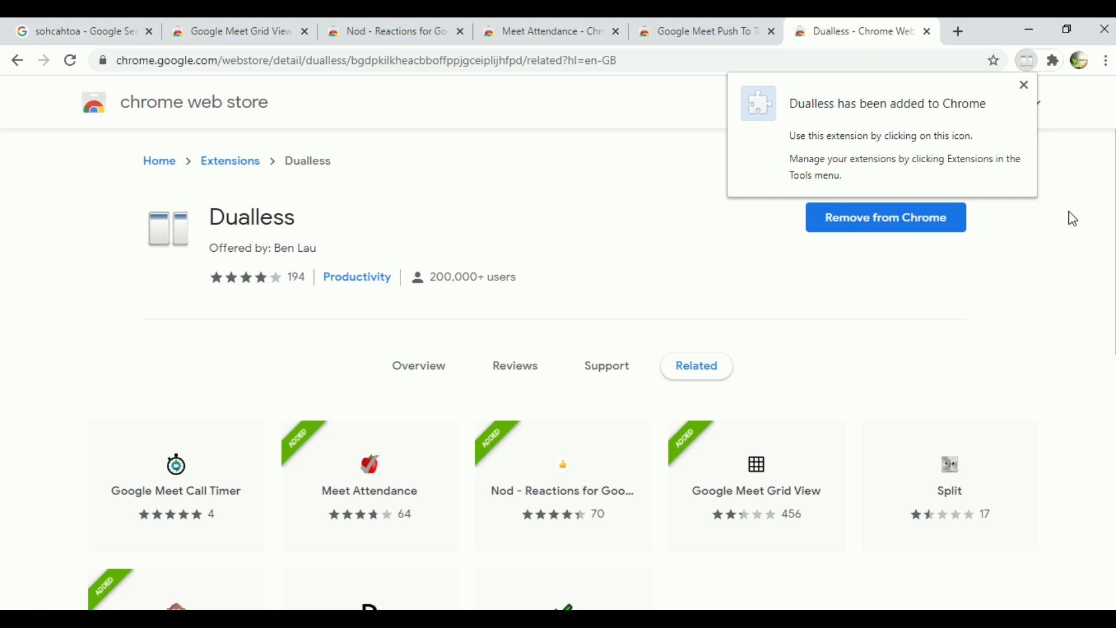
click(1026, 88)
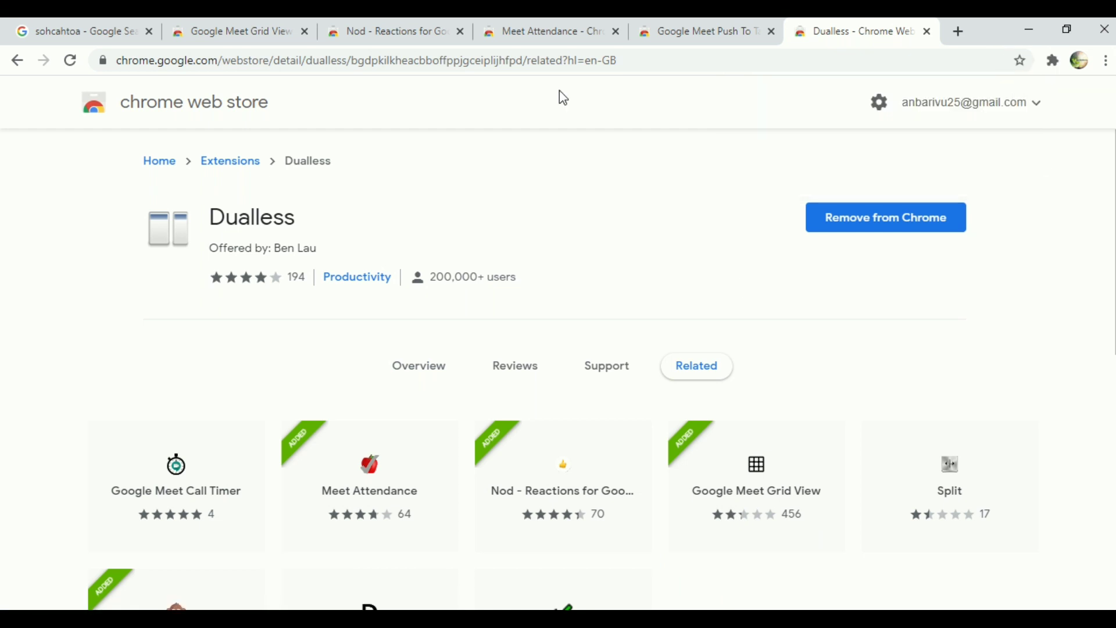
Step: Open Virtual backgrounds for Google Meet from the extensions related to Google Meet Grid View and add it to Chrome
click(228, 32)
scroll(302, 347, down, 5)
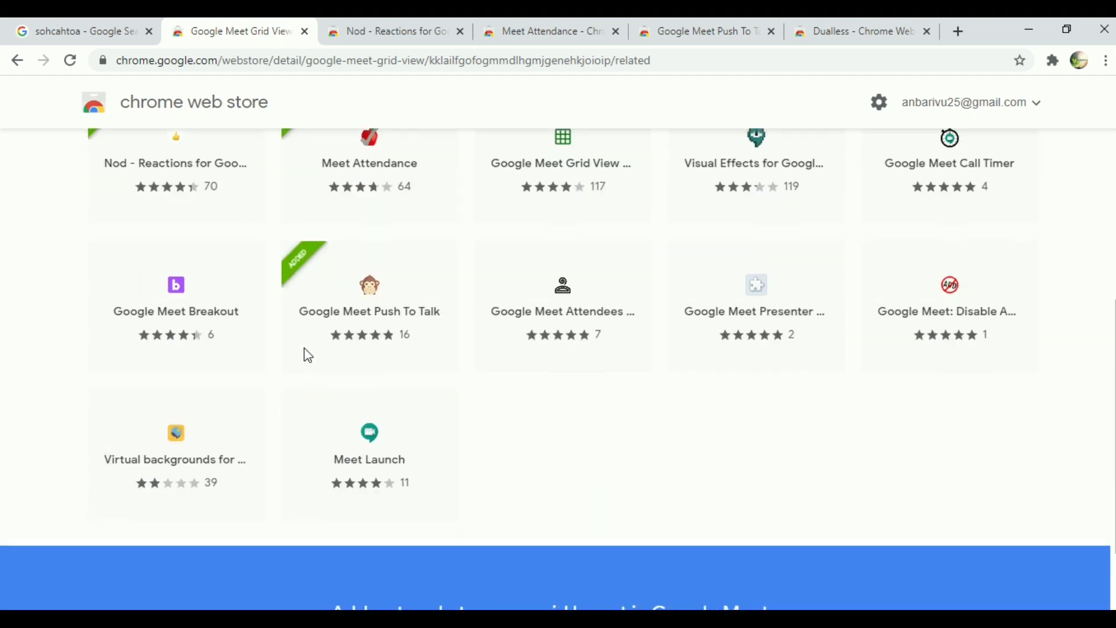
right_click(175, 446)
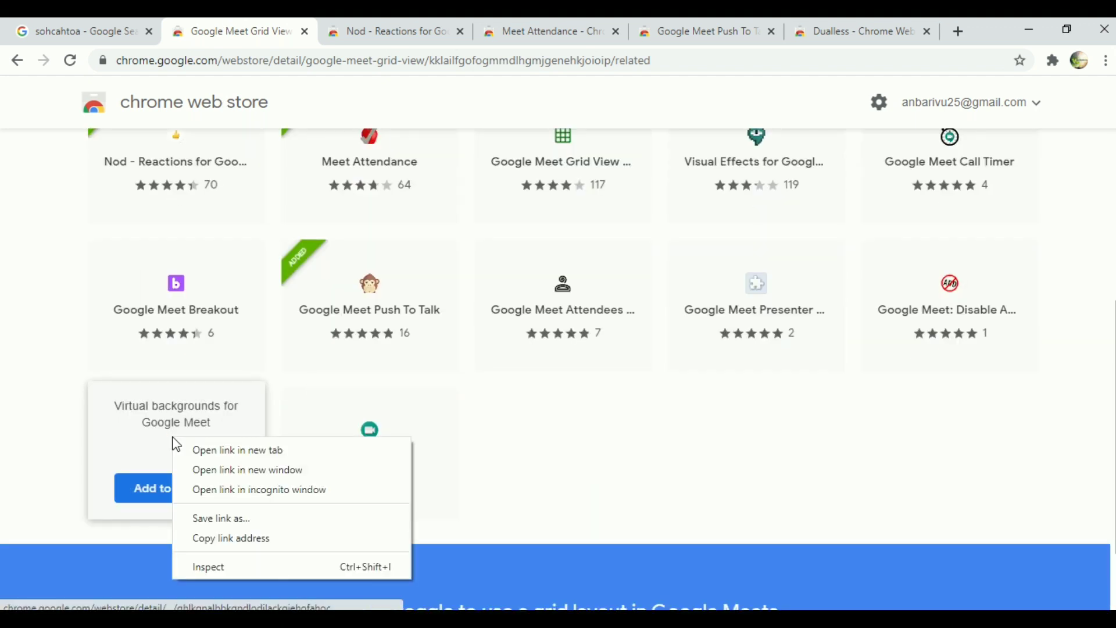
click(548, 448)
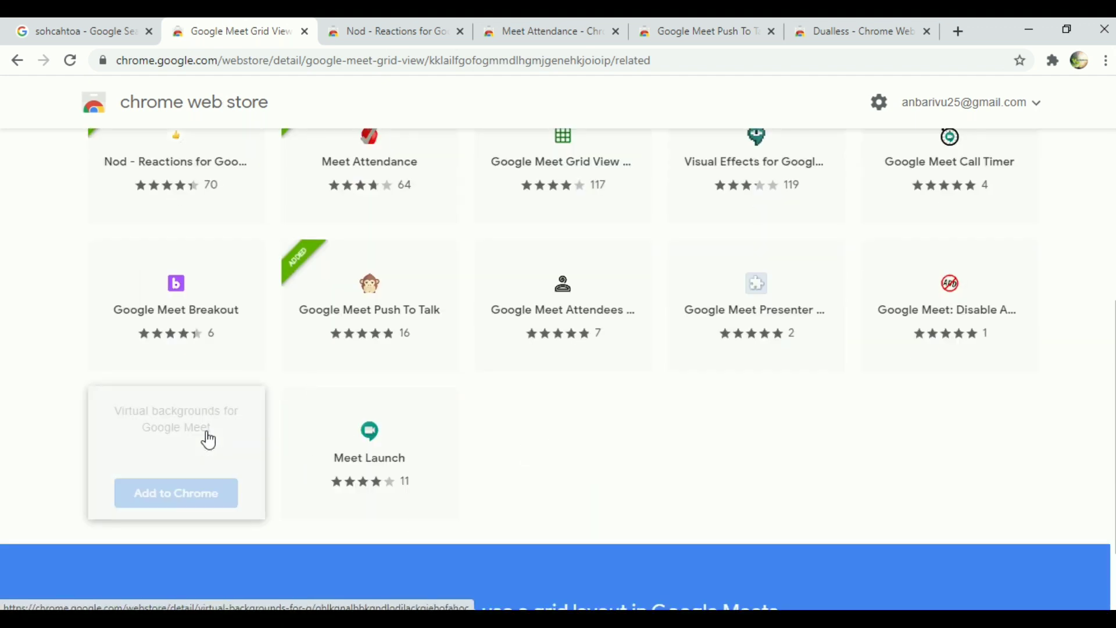
click(207, 438)
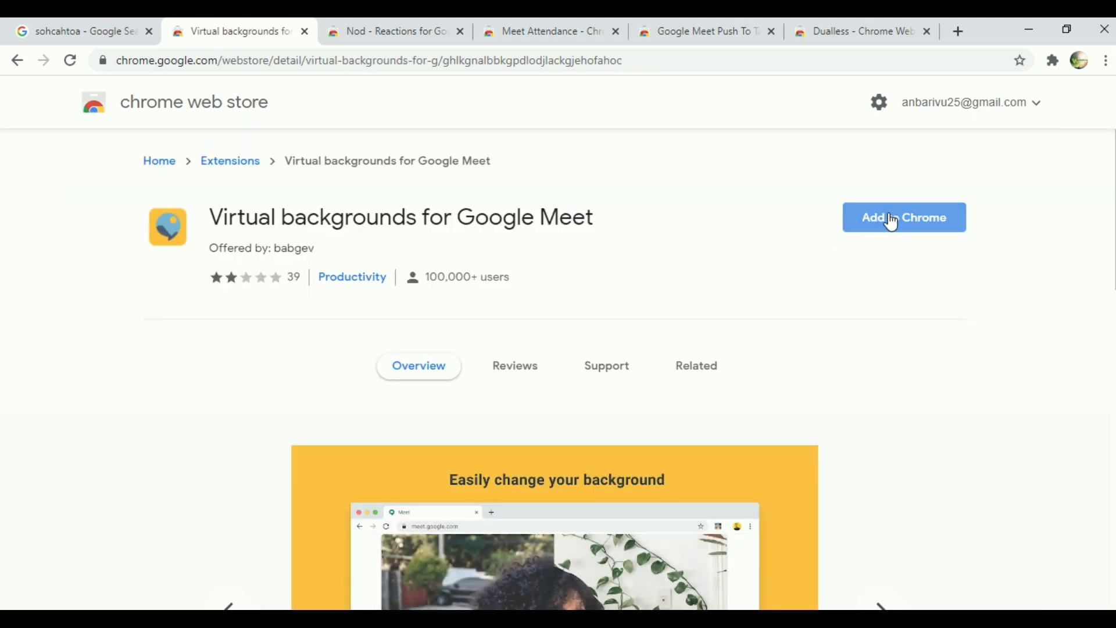
click(891, 221)
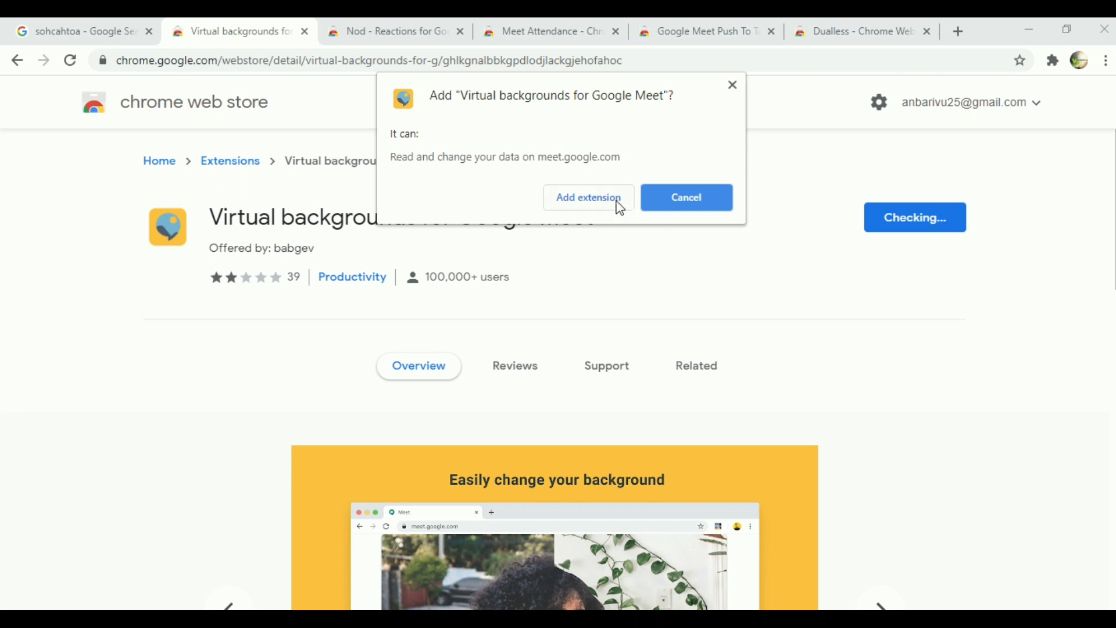
click(620, 208)
Step: Search for "google meet" in a new tab and open the Google Meet site from the results
key(ctrl+t)
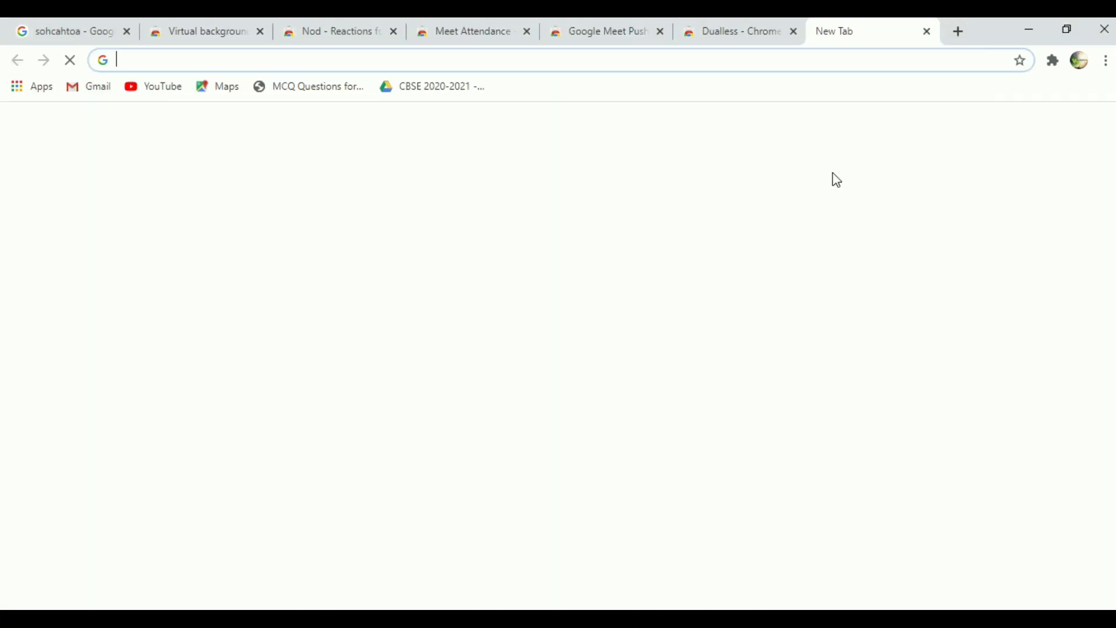
text(goo)
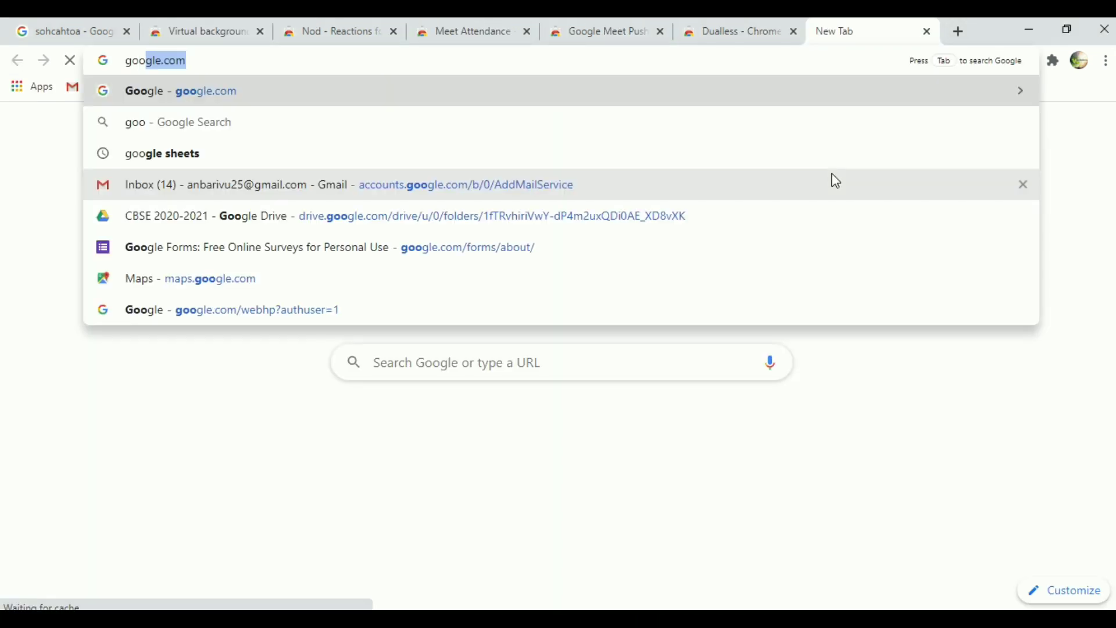
text(gle meet)
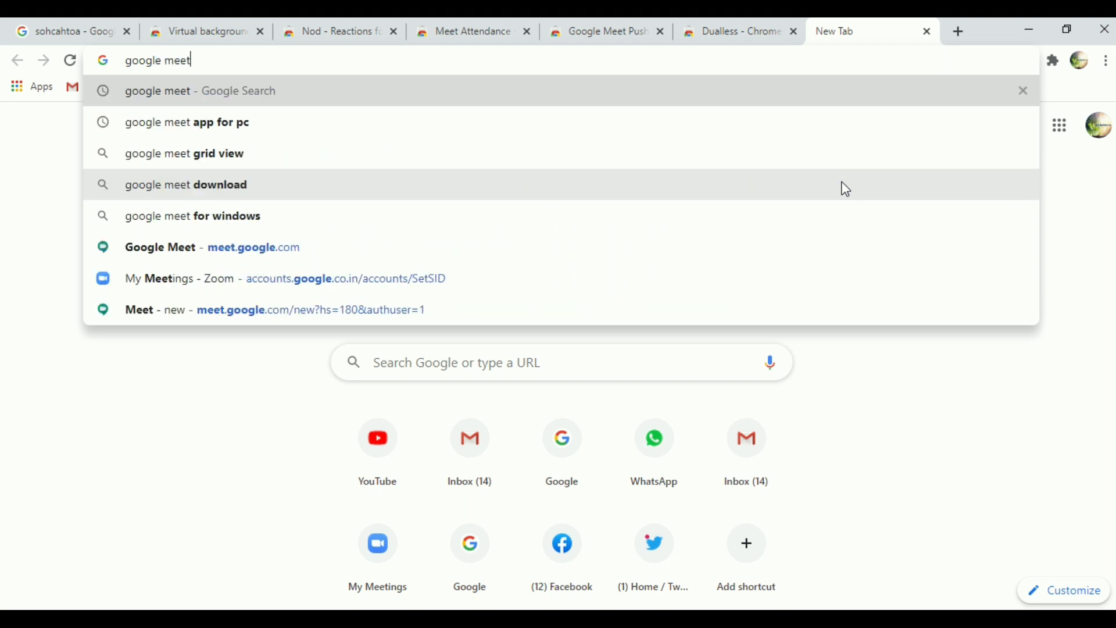
key(Return)
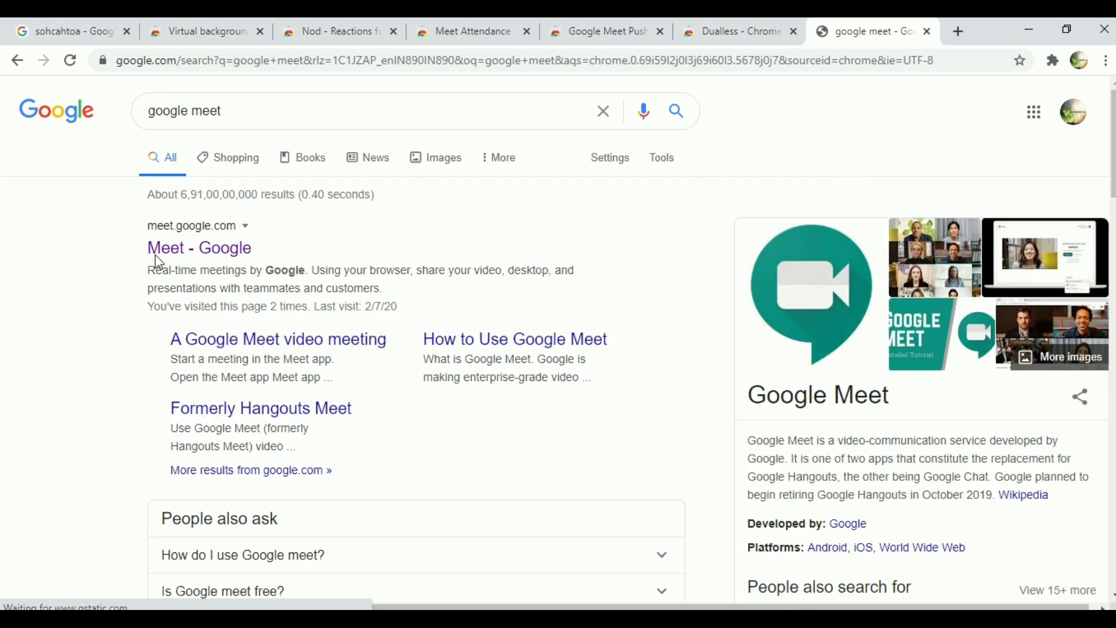
click(167, 257)
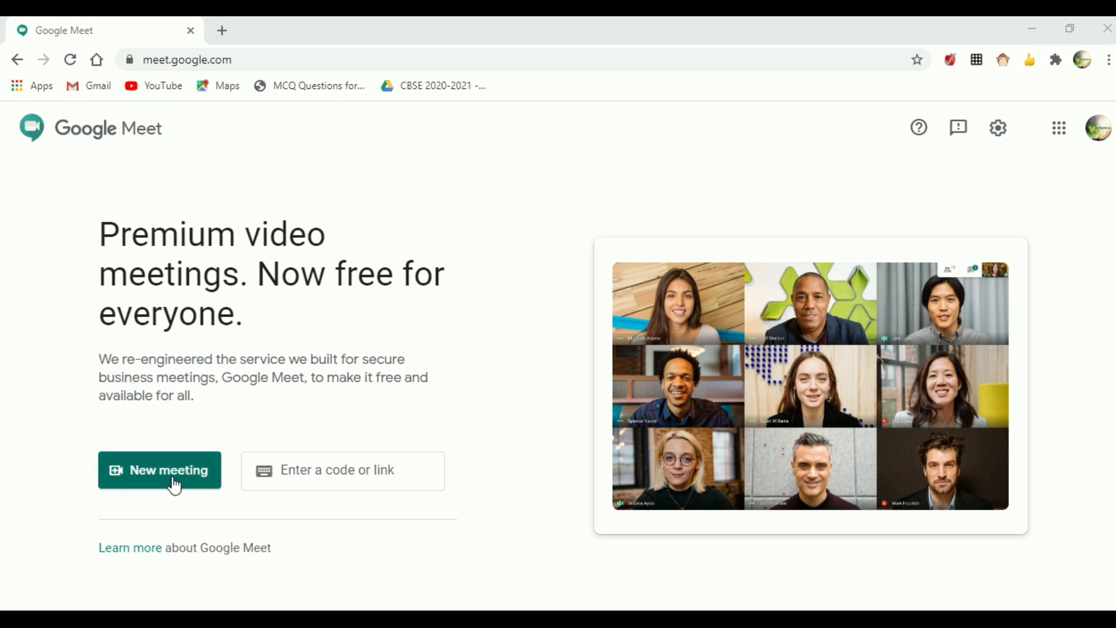
Step: Start an instant meeting and join it with the microphone and camera turned off
click(176, 483)
click(177, 483)
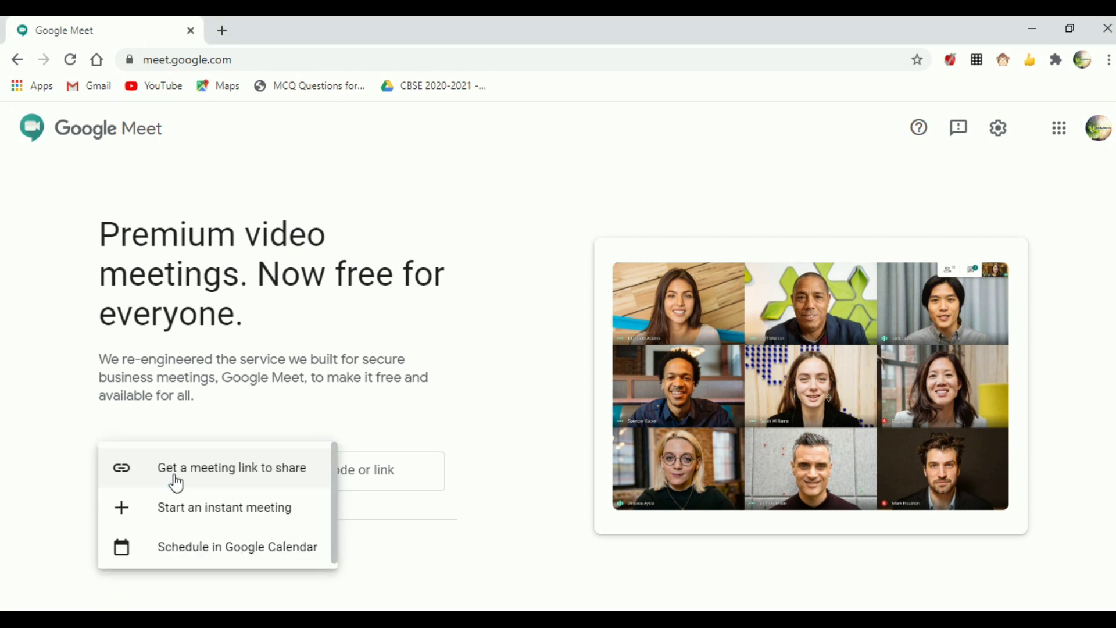
click(206, 511)
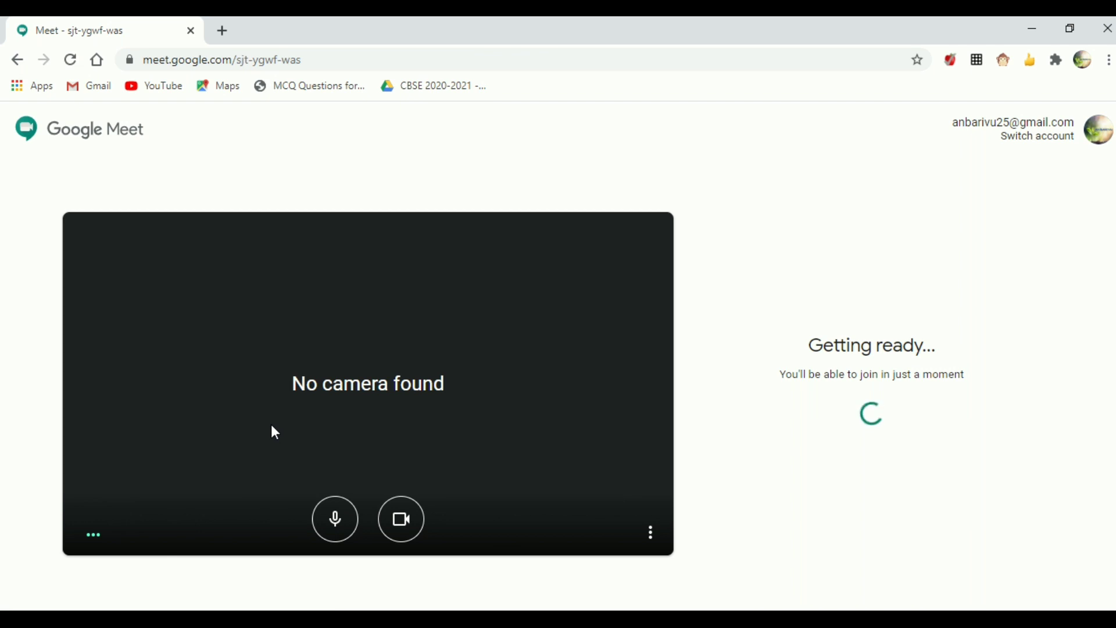
click(337, 511)
click(402, 526)
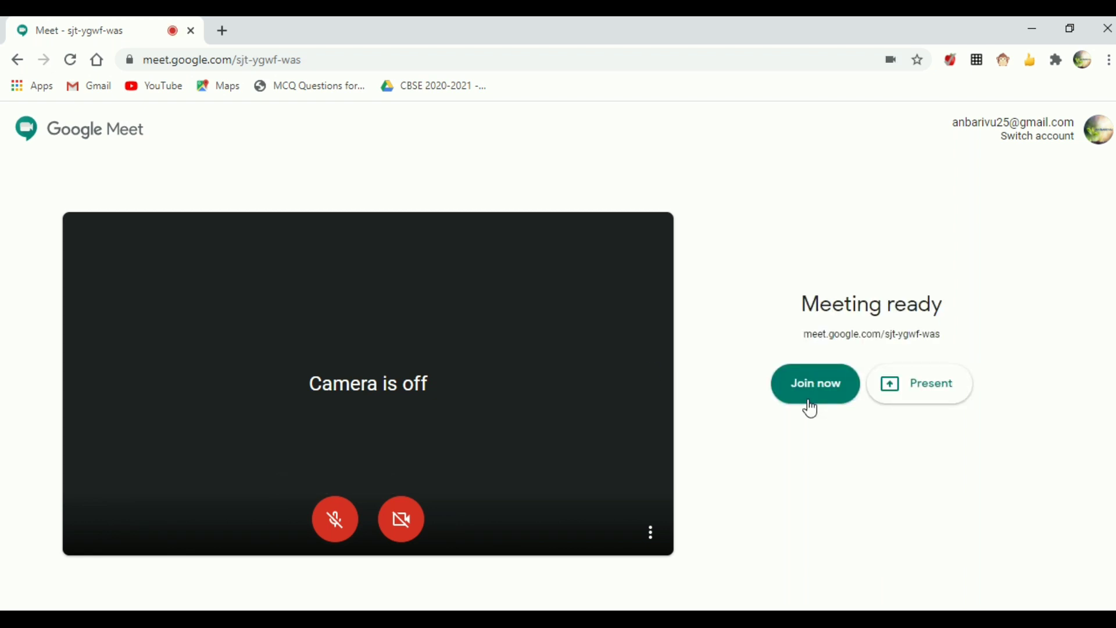
click(801, 395)
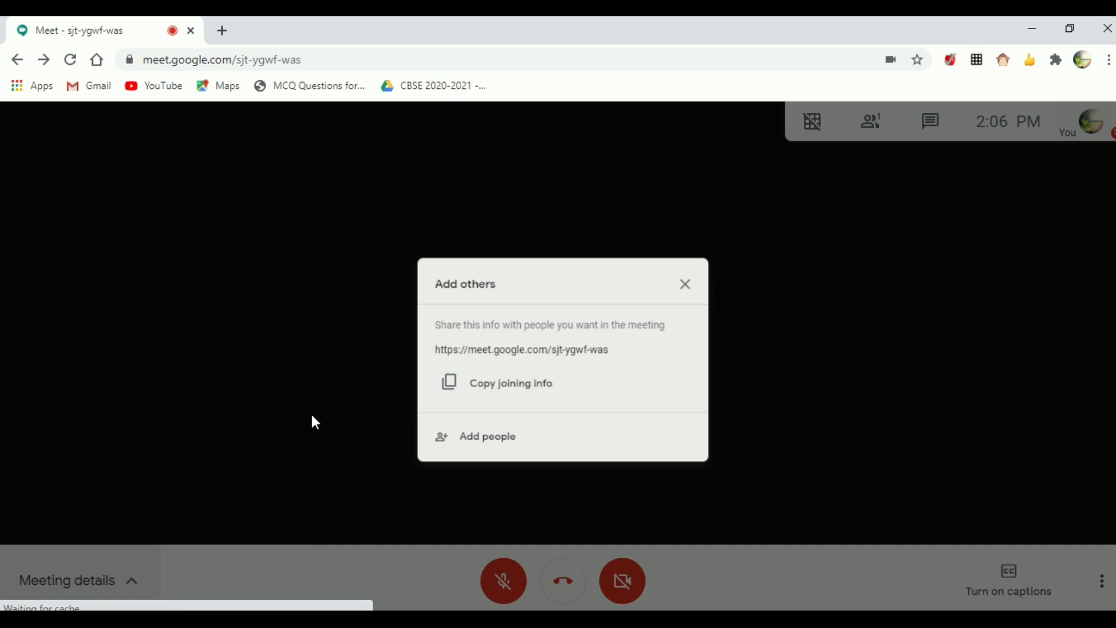
Step: Dismiss the sharing dialog, check the meeting's joining info, and admit the participant asking to join
click(316, 416)
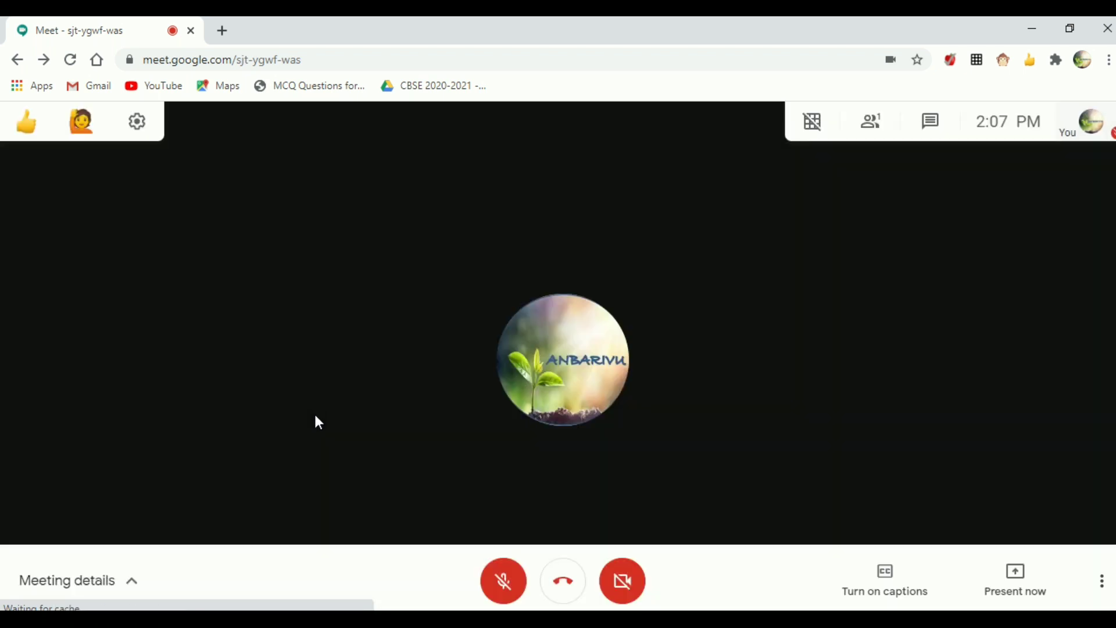
click(112, 581)
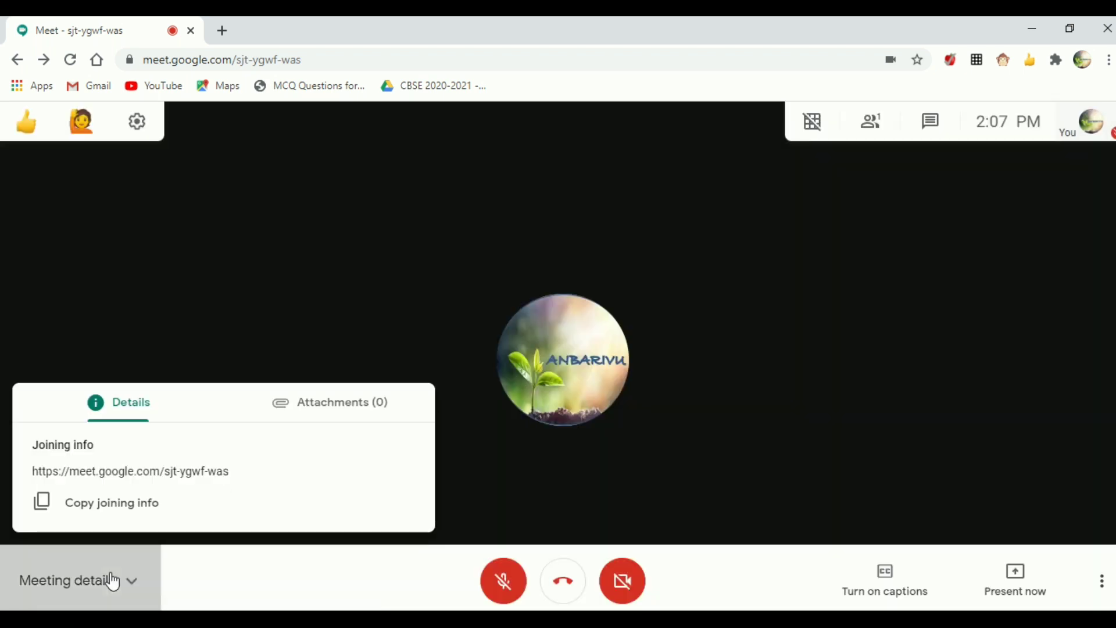
click(468, 349)
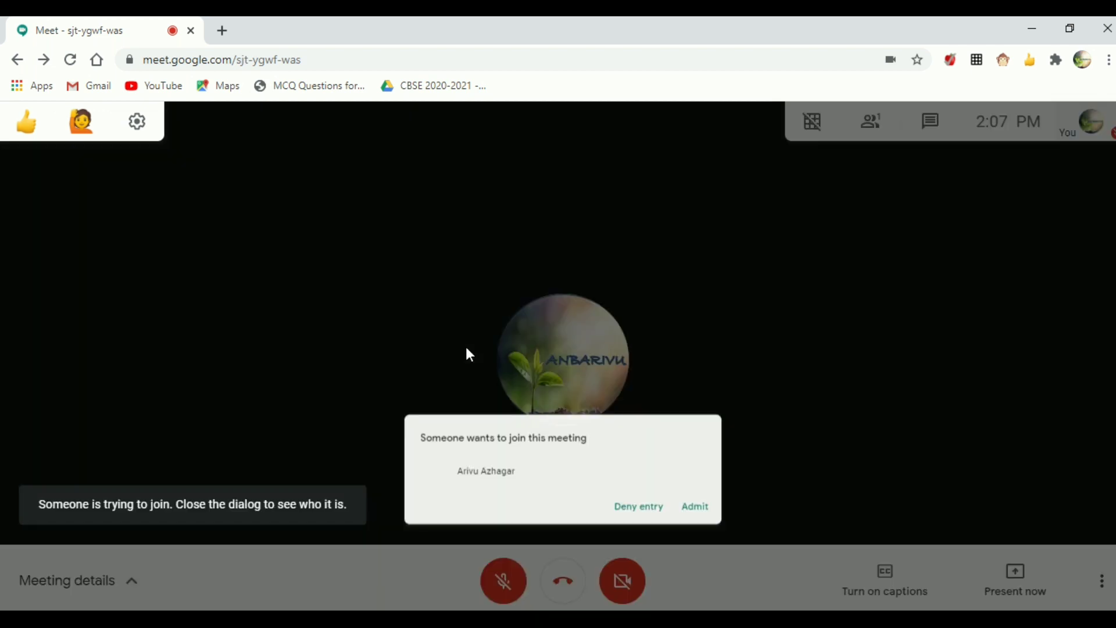
click(730, 409)
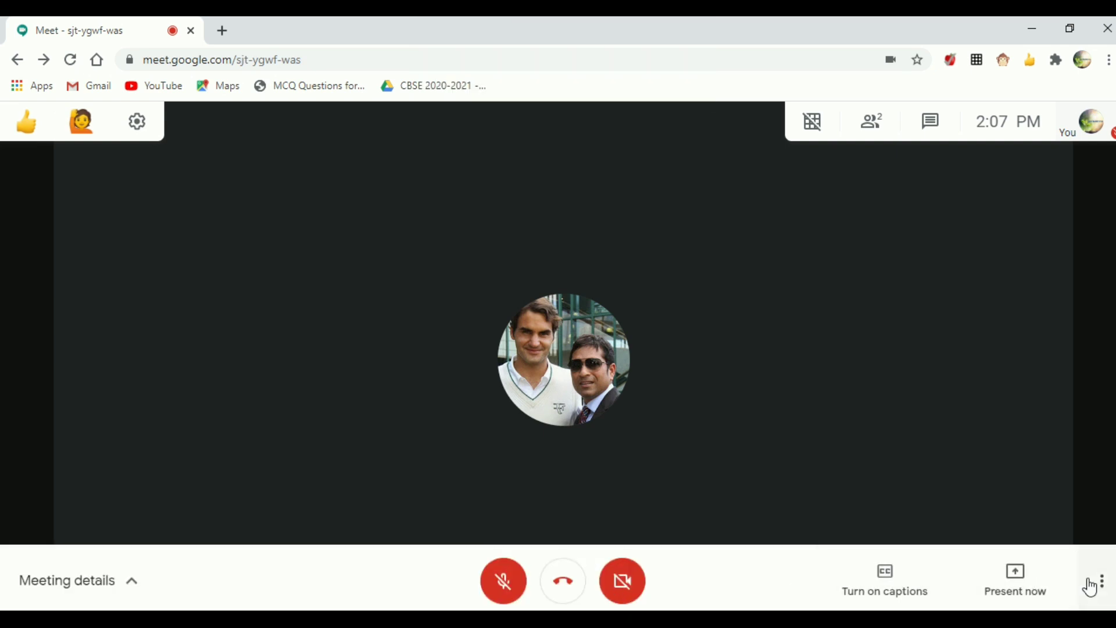
Step: Change the meeting layout to Sidebar
click(1101, 585)
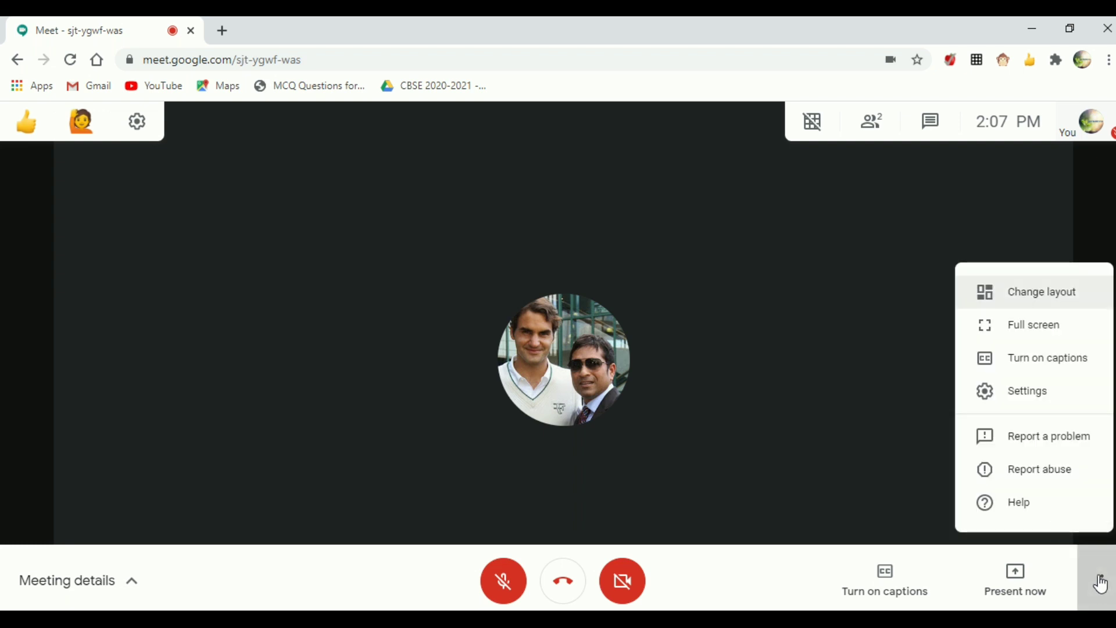
click(1039, 294)
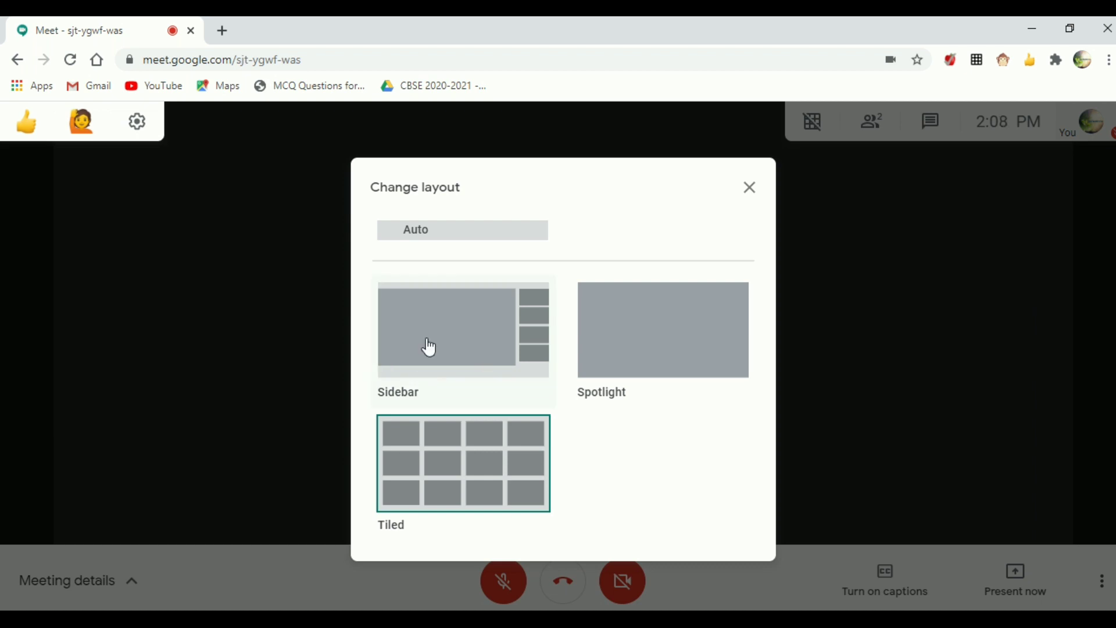
click(429, 347)
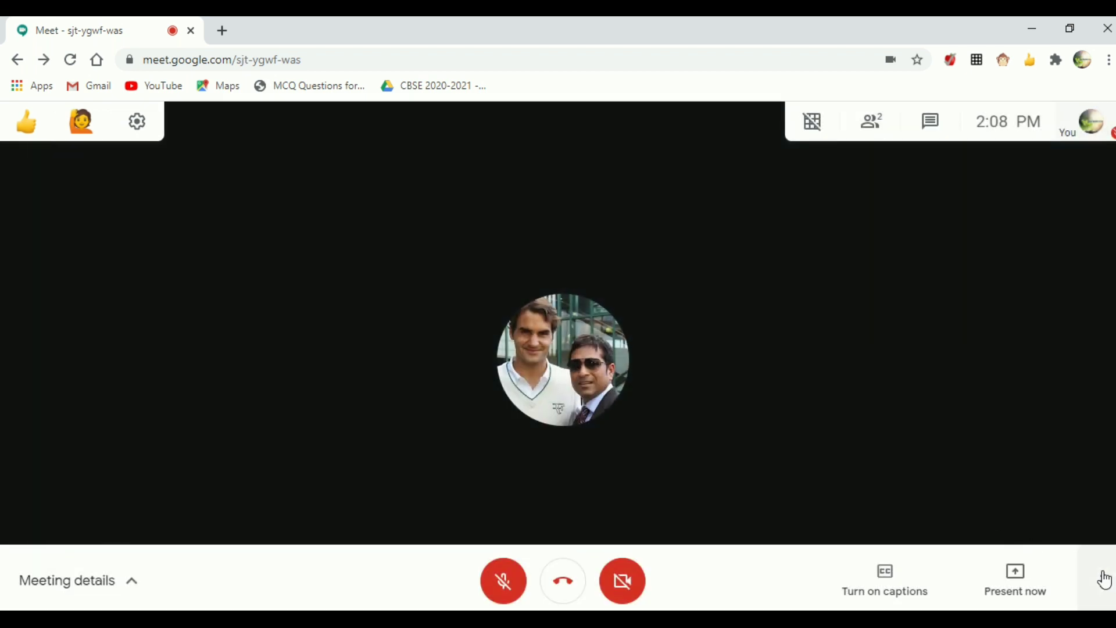
Step: Change the meeting layout to Tiled and turn on the extension's grid view
click(1105, 580)
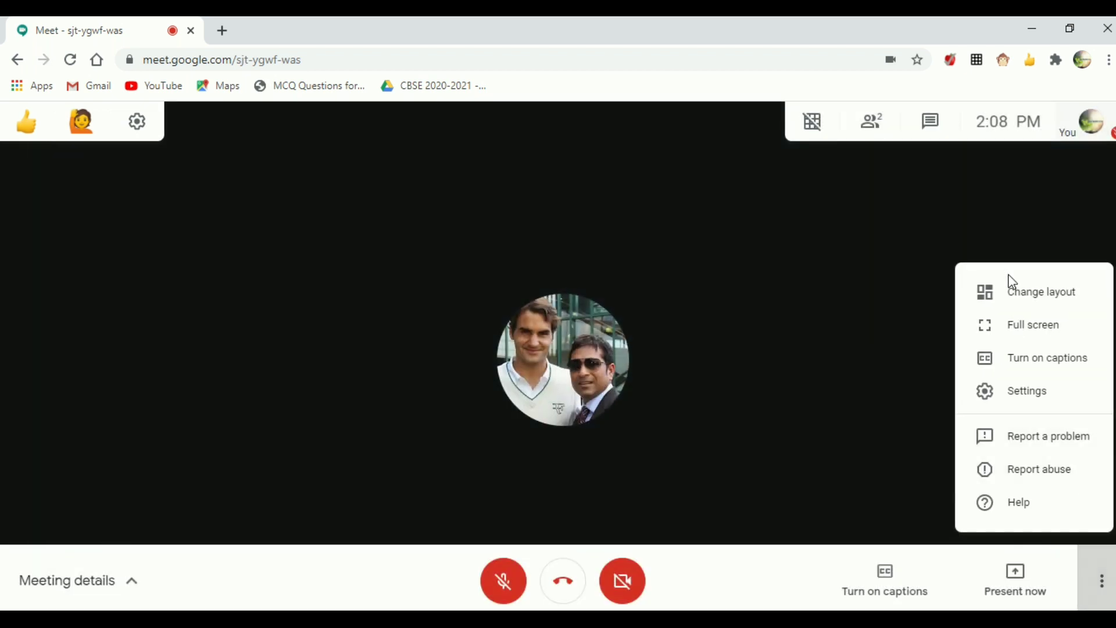
click(1012, 293)
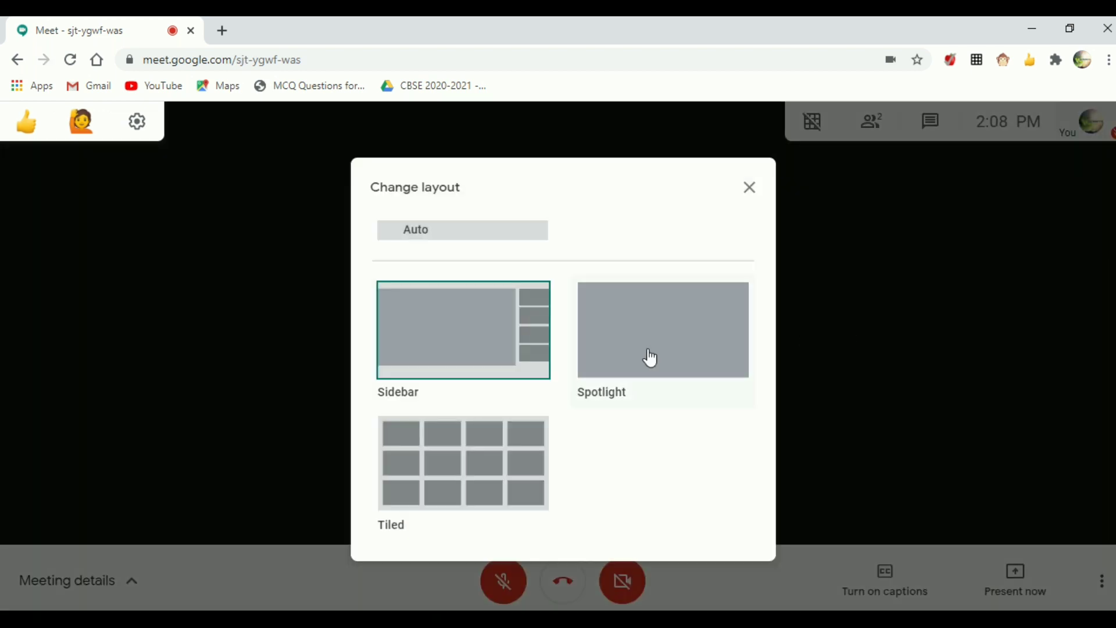
click(497, 449)
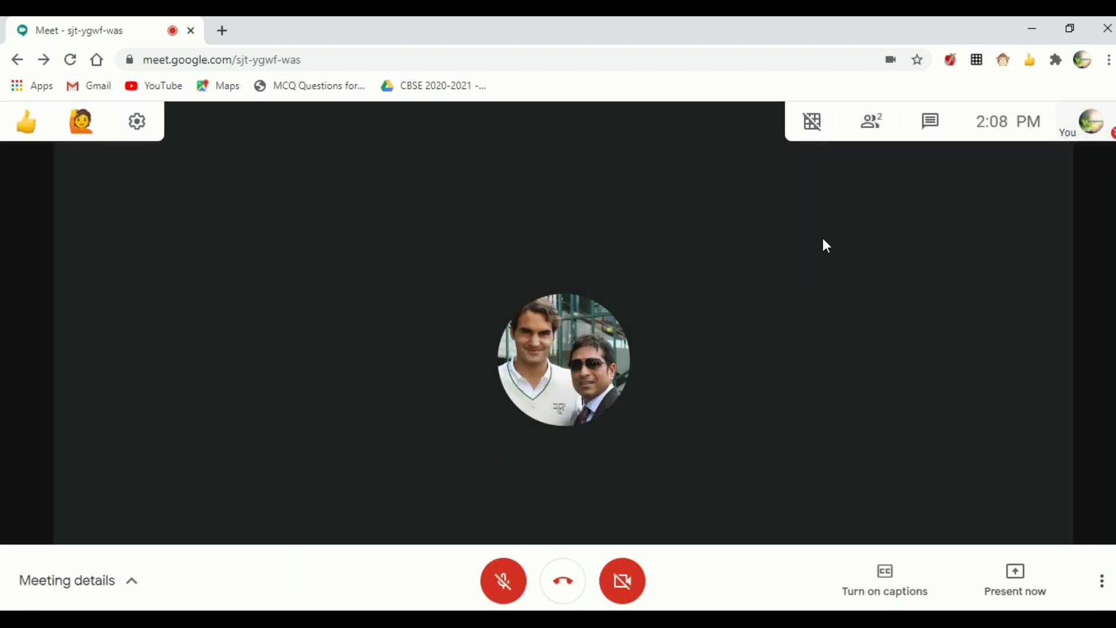
click(812, 123)
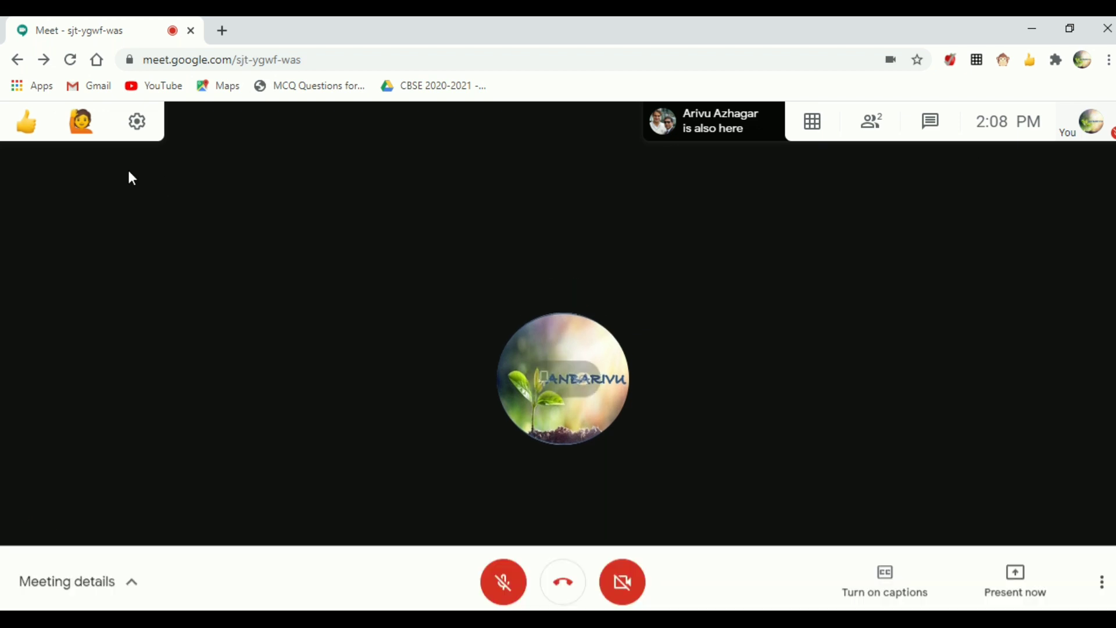
Step: Send a waving-hand emoji reaction in the meeting
mouse_move(25, 128)
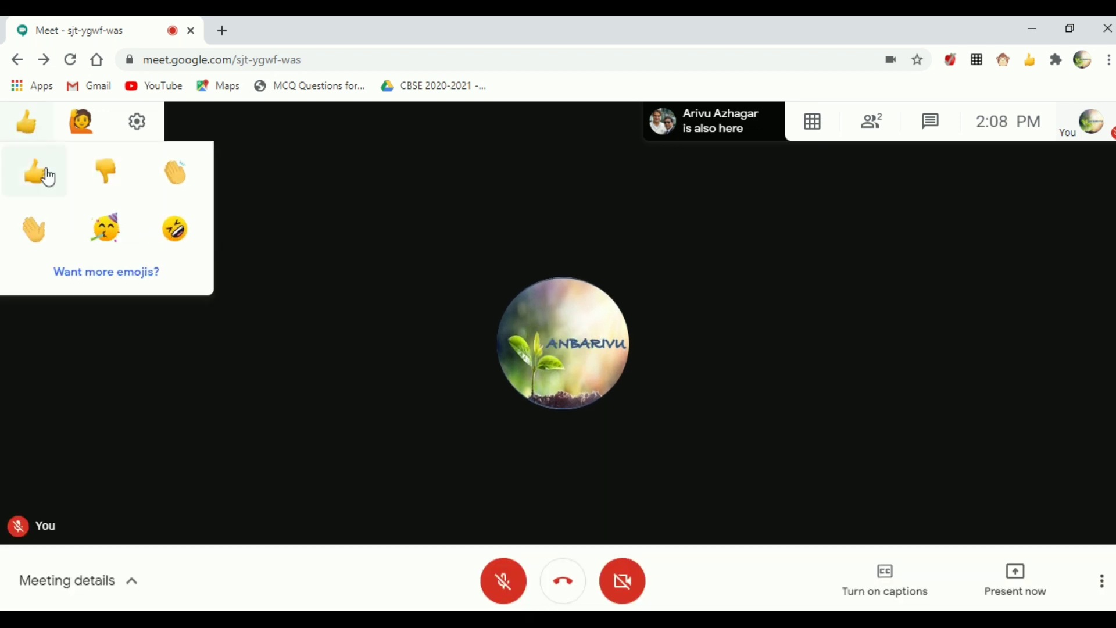
click(36, 231)
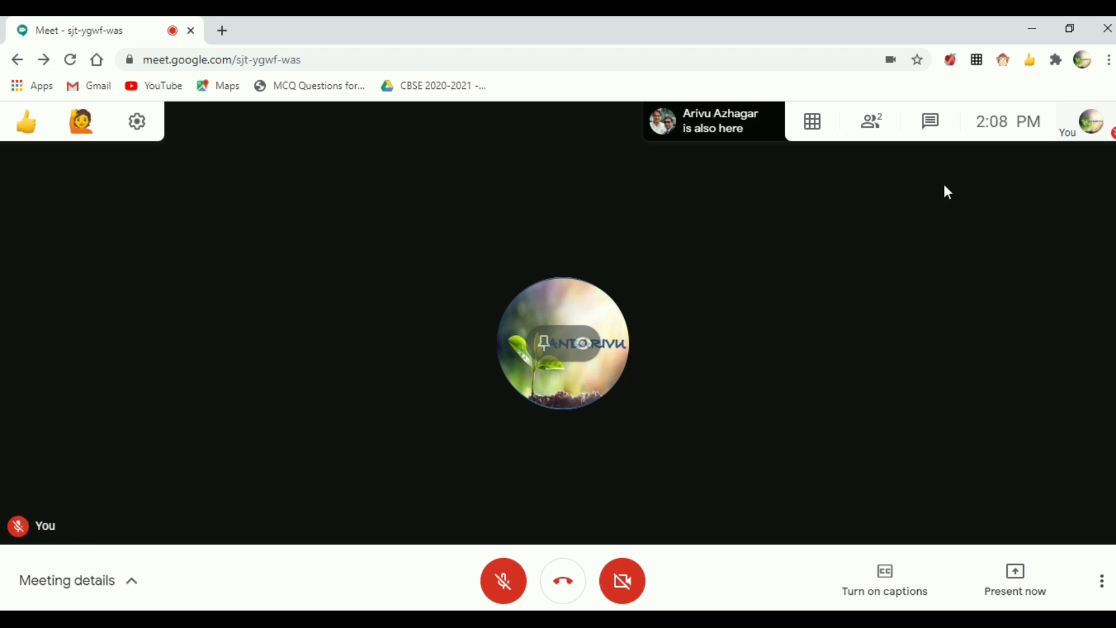
Step: Open the Push To Talk extension's settings, save the hotkey as space, and close the settings
click(1004, 60)
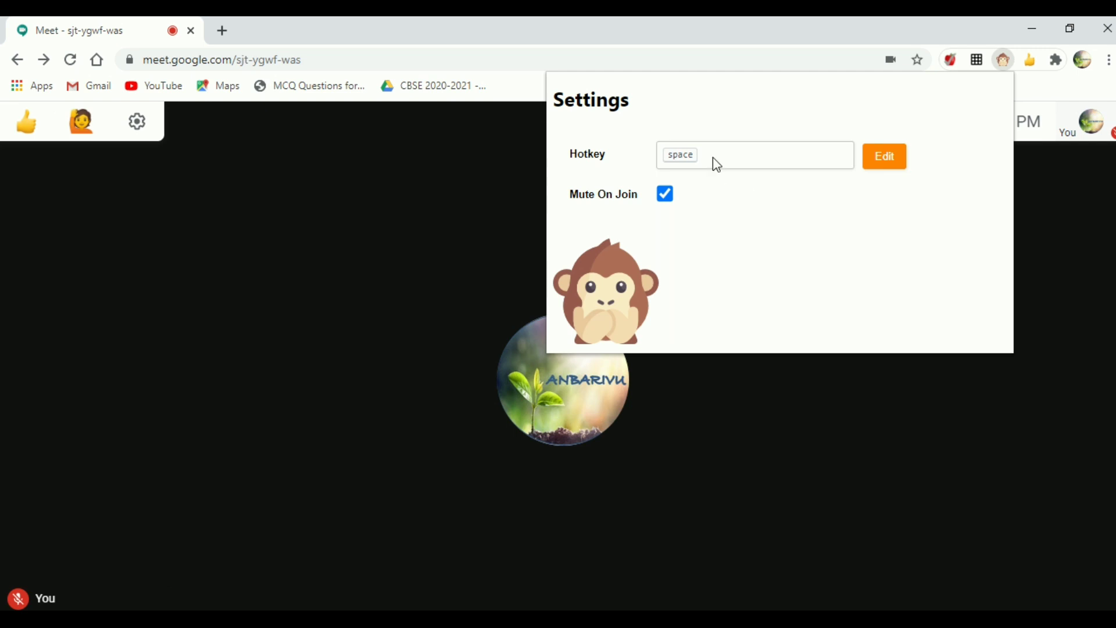
click(891, 167)
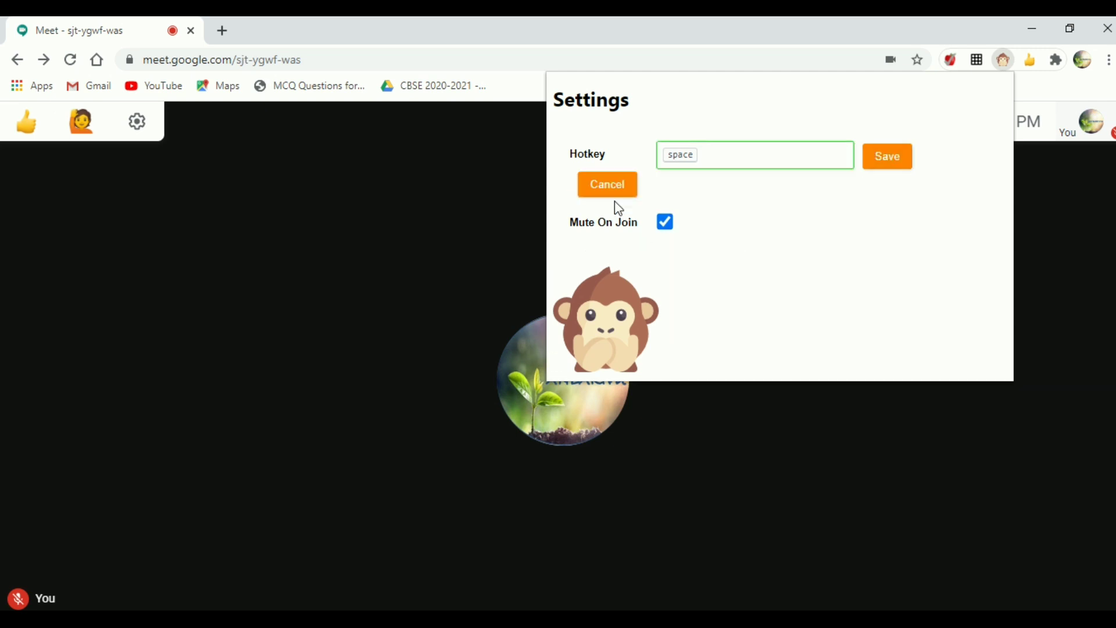
click(889, 167)
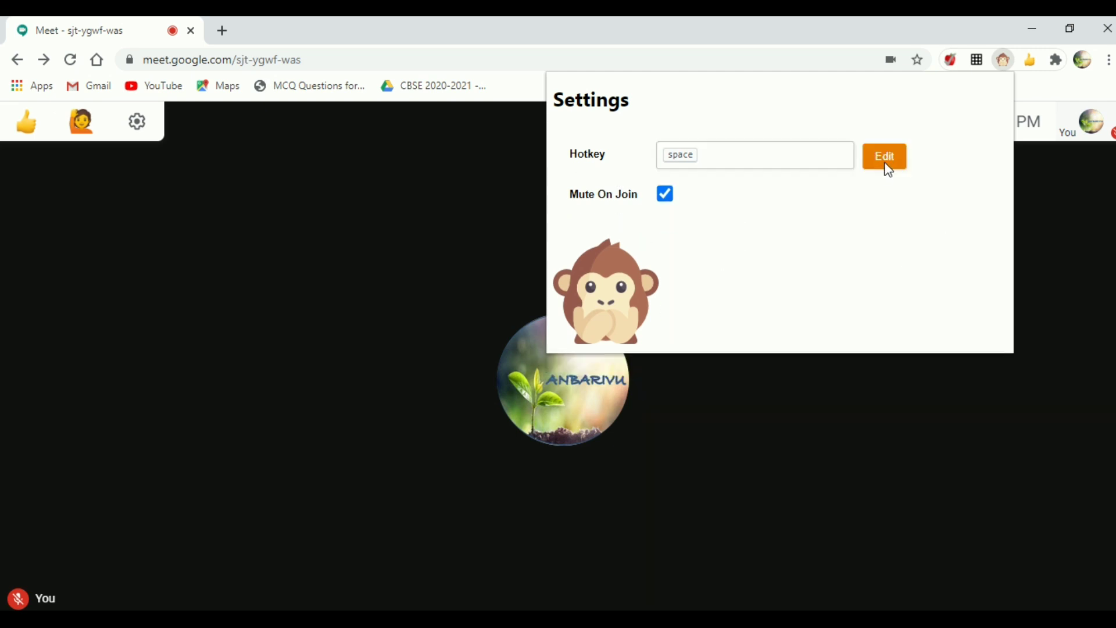
click(835, 465)
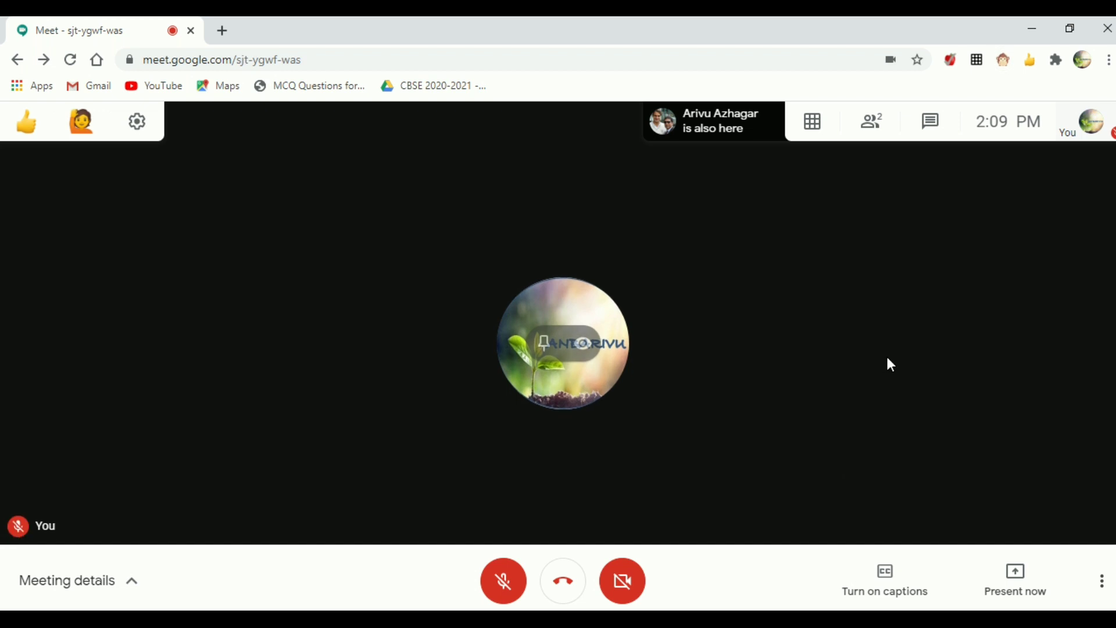
Step: Try toggling the meeting microphone on and off twice
key(ctrl+d)
key(ctrl+d)
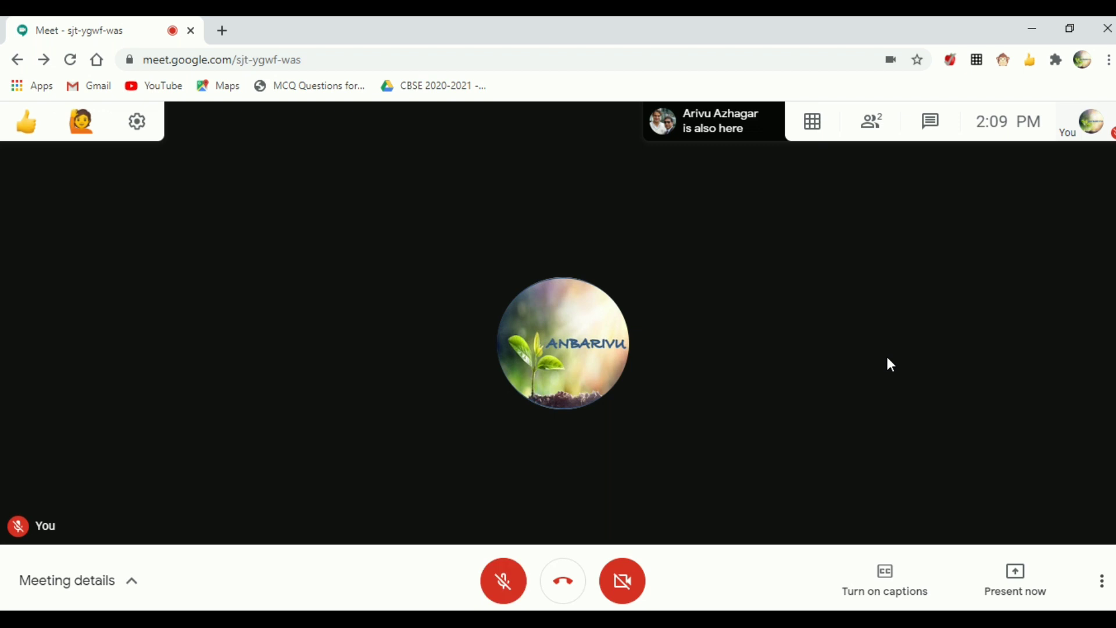
key(ctrl+d)
key(ctrl+d)
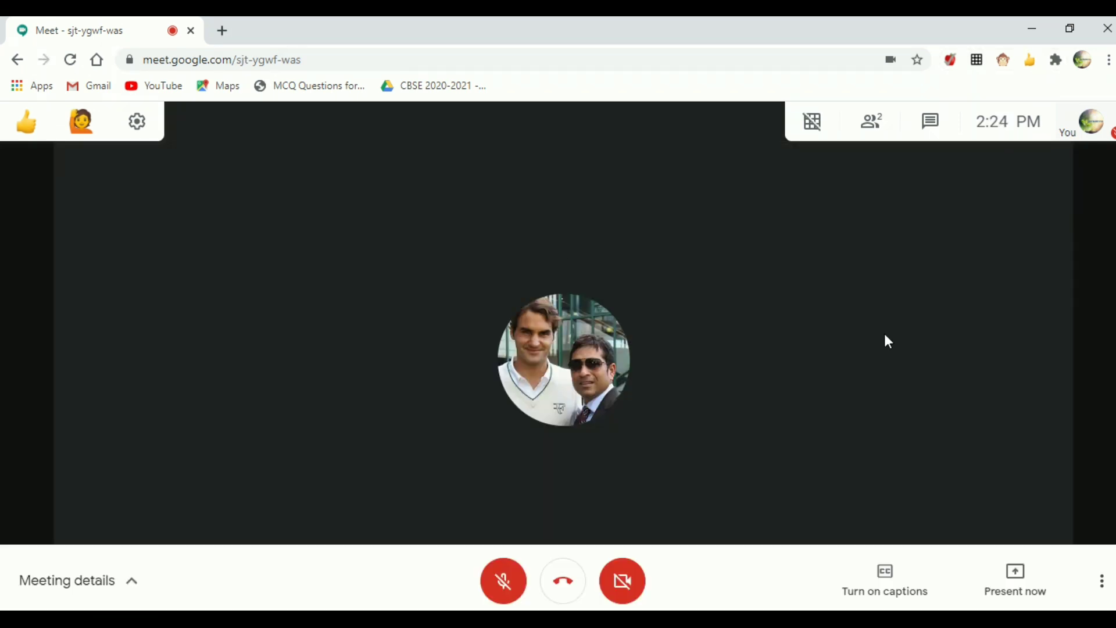
Step: View the Meet Attendance extension's options and close them
click(949, 60)
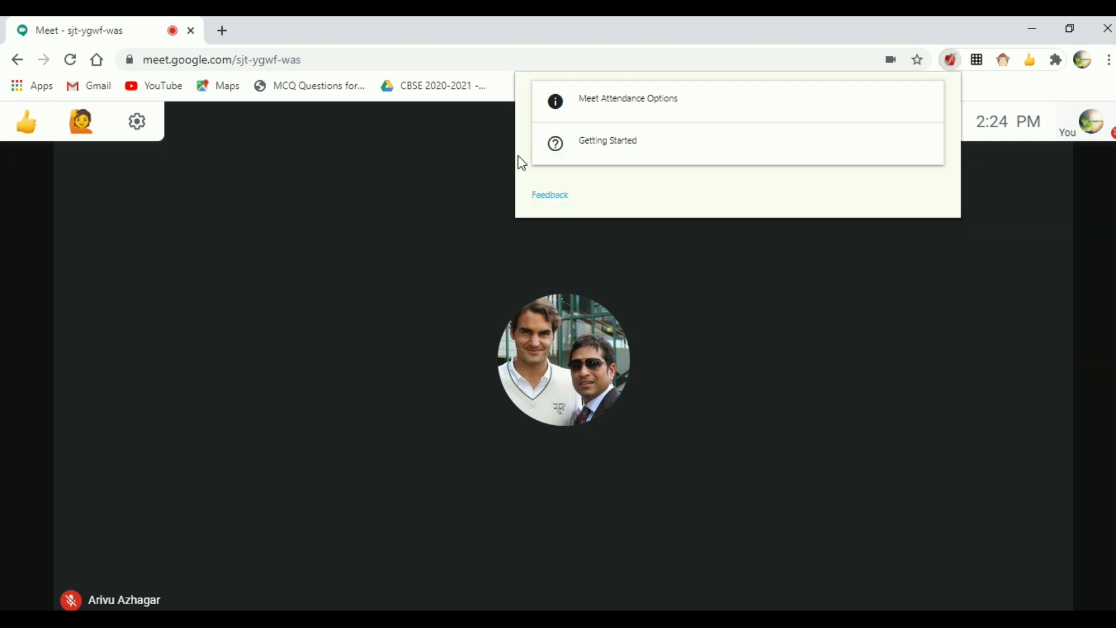
click(560, 110)
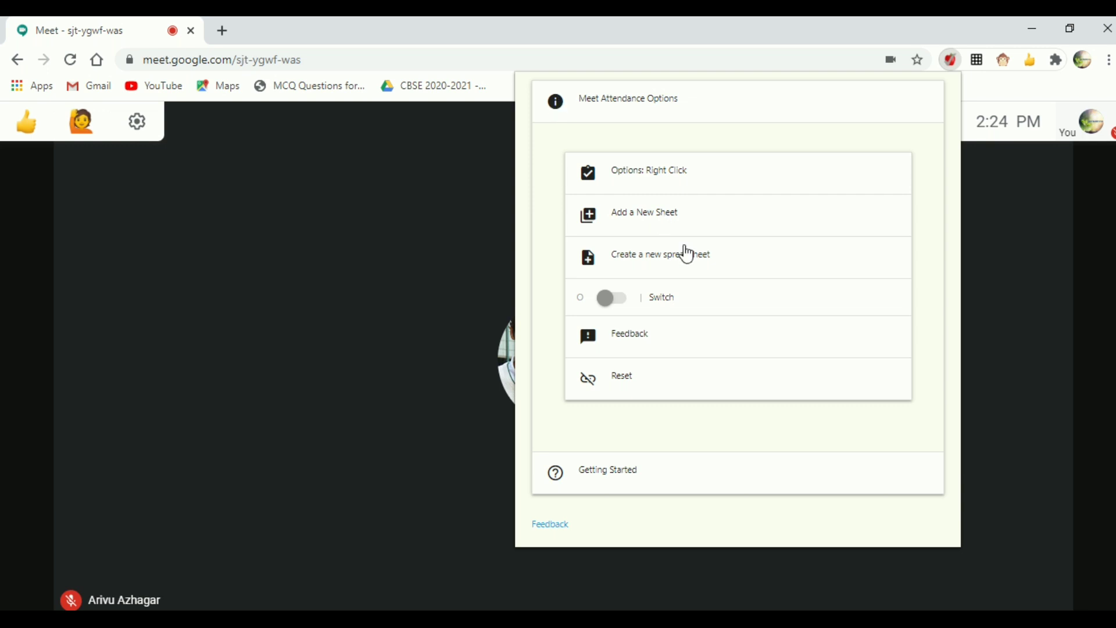
click(995, 270)
Step: Record the participants in the Meet Attendance spreadsheet from the meeting's people list and close the extra spreadsheet tab
click(879, 133)
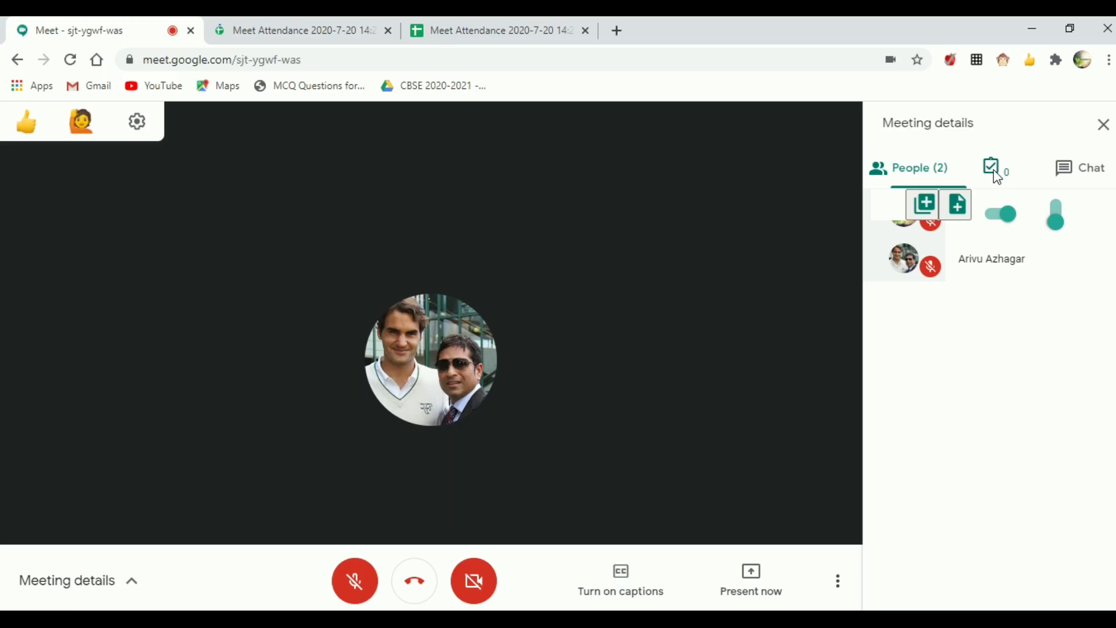
click(994, 168)
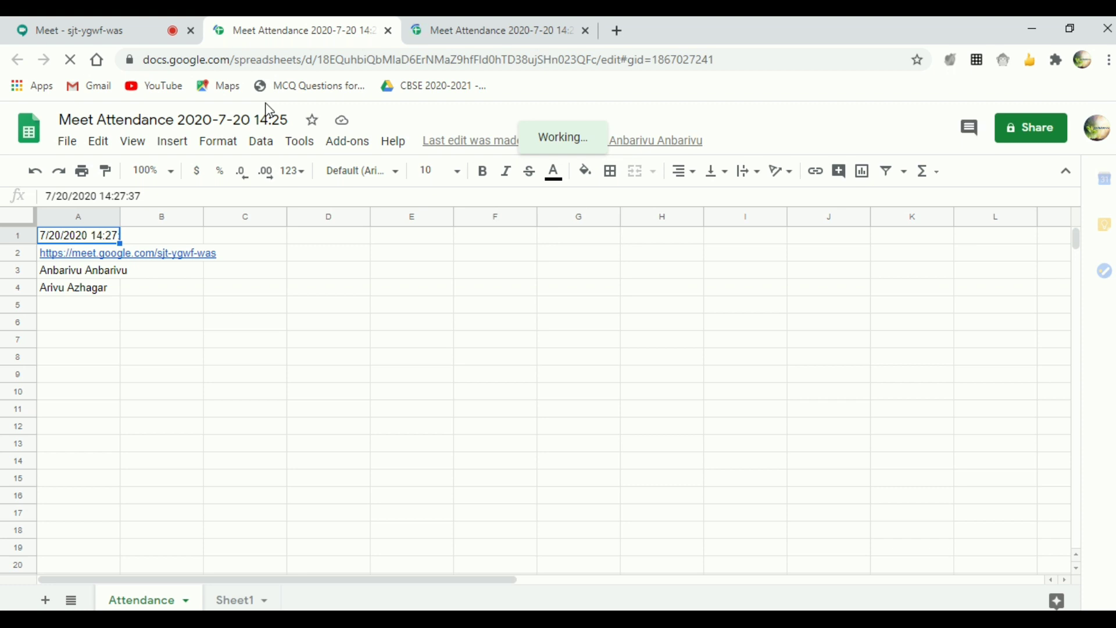
click(586, 30)
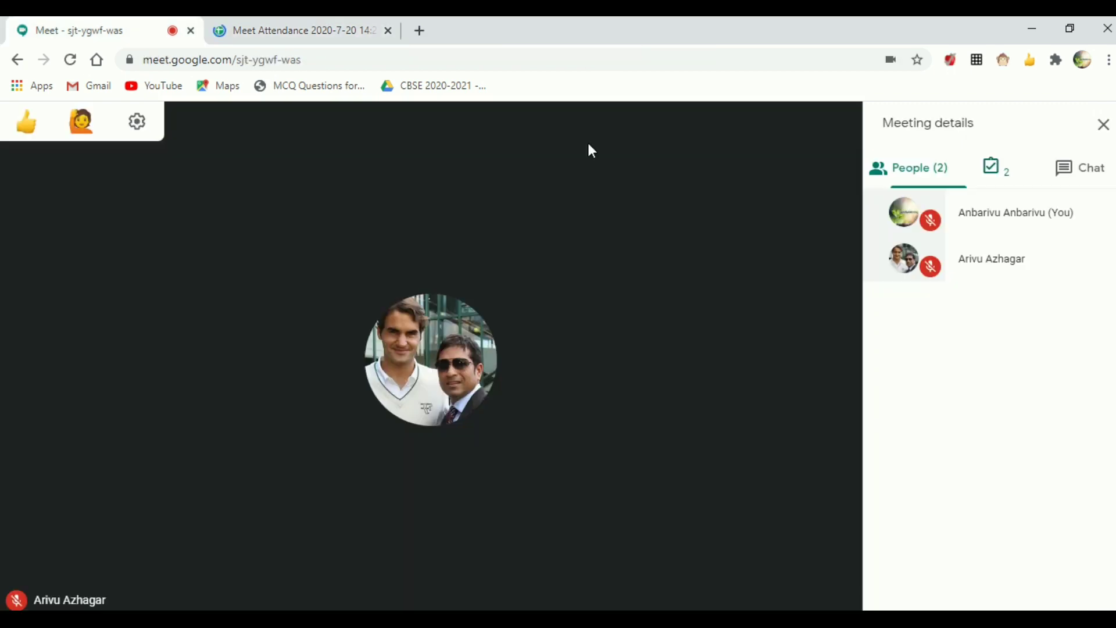
Step: Toggle the Meet Attendance on/off switch in the meeting's people list
mouse_move(989, 178)
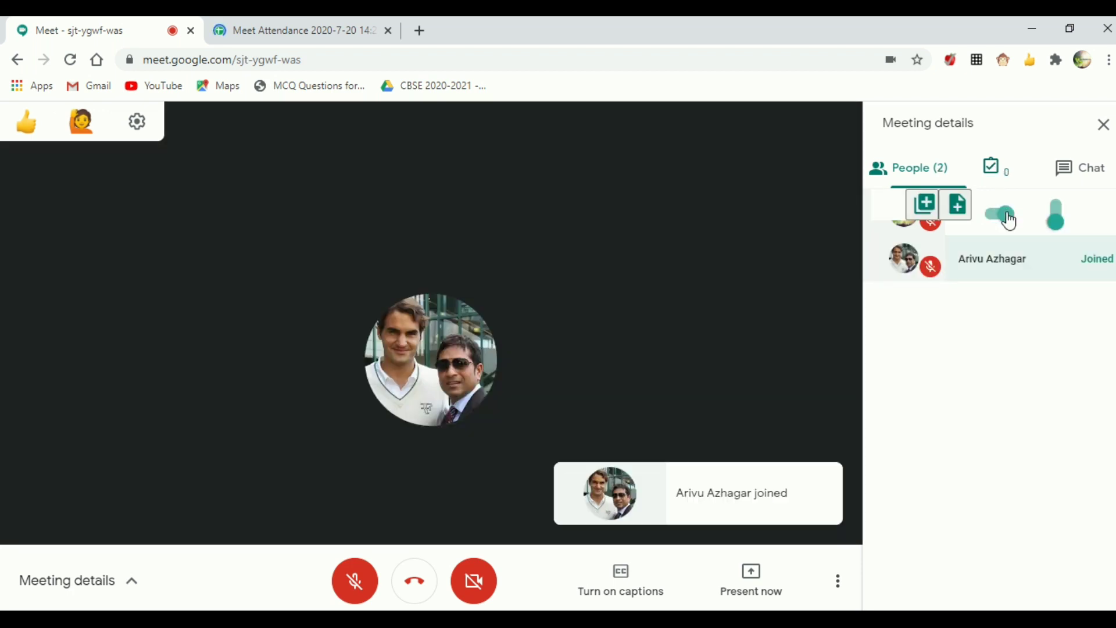
click(1009, 219)
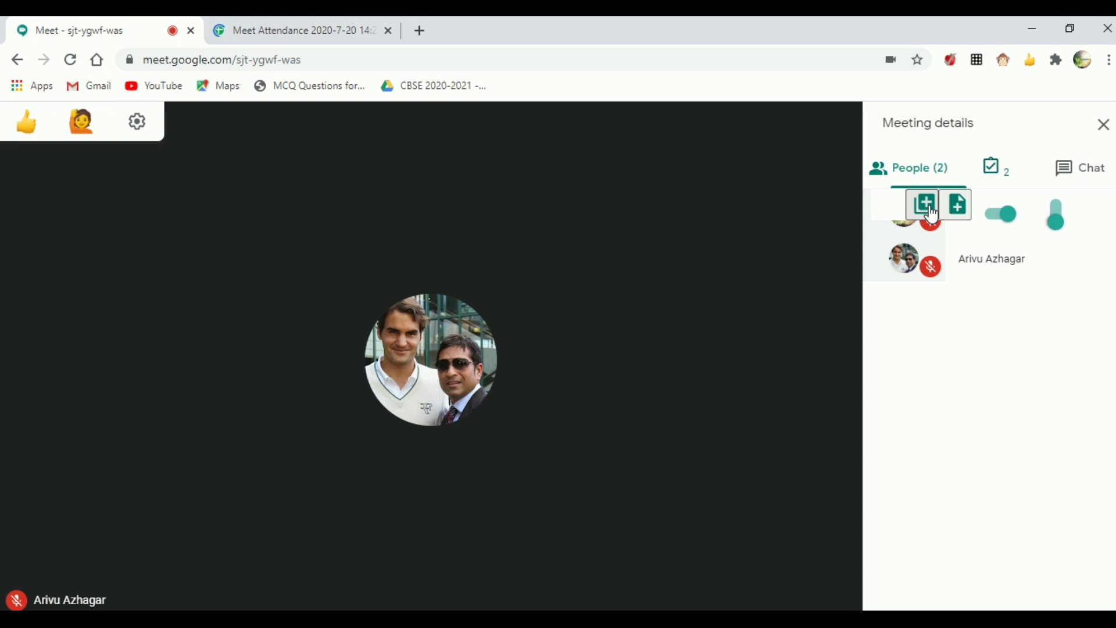
Step: Record the current participants again in the Meet Attendance spreadsheet, return to the meeting and close its people list
click(996, 168)
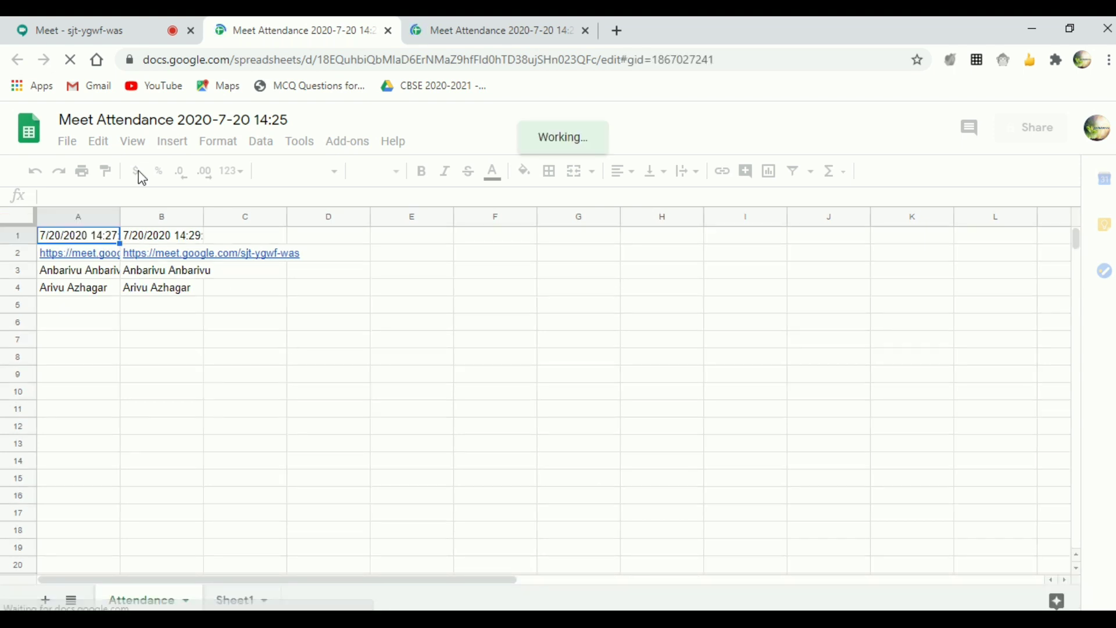
click(87, 24)
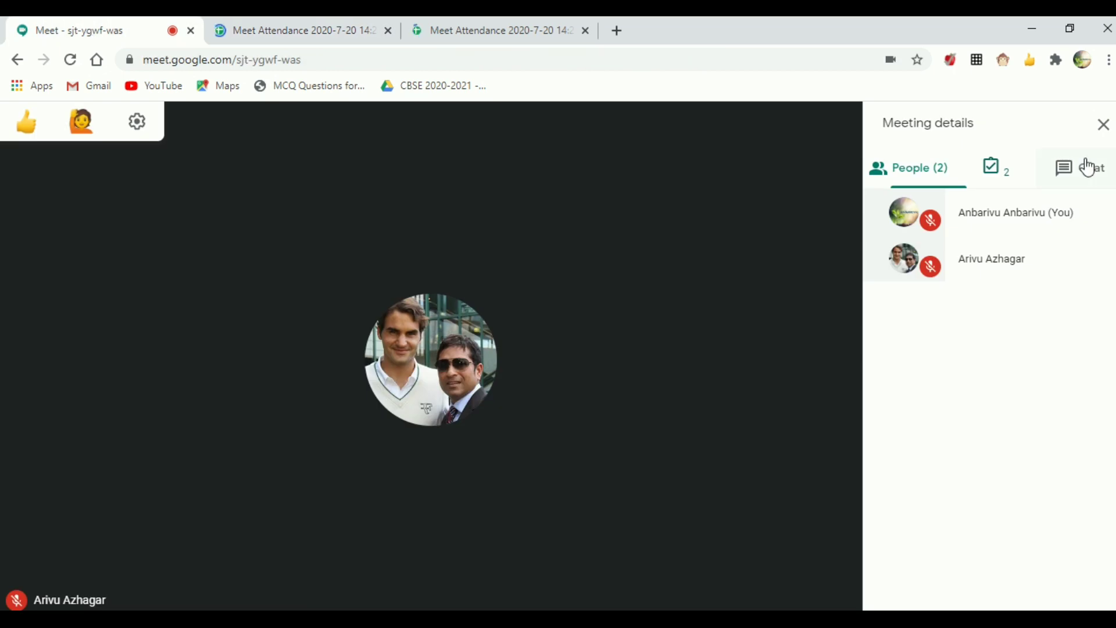
click(1102, 123)
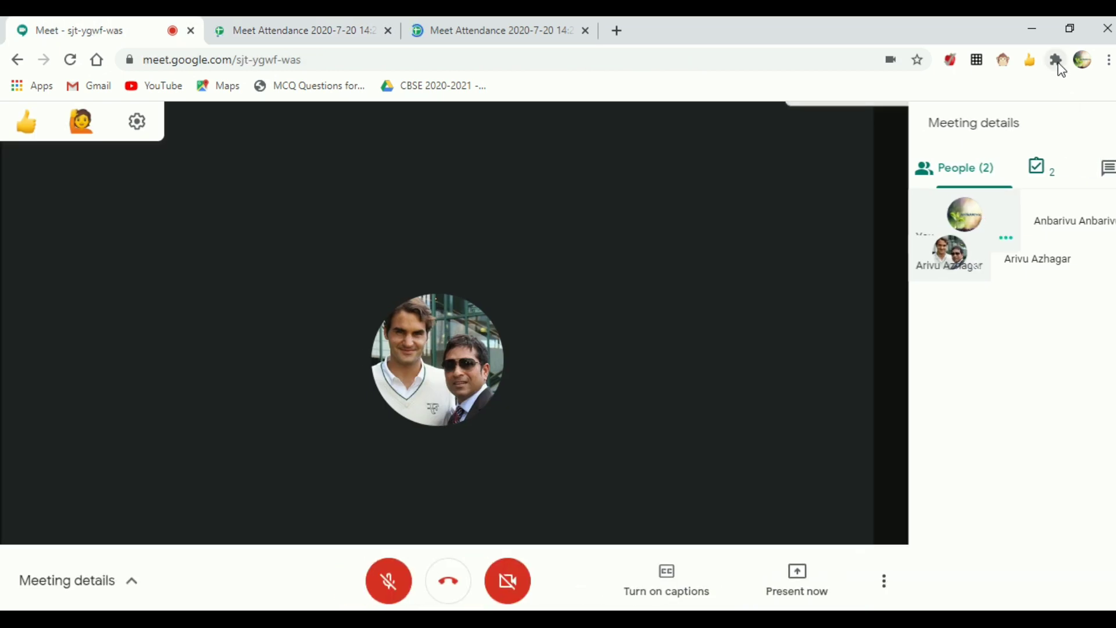
Step: Split the browser 7:3 with the Dualless extension, keeping the meeting in the larger window
click(1058, 61)
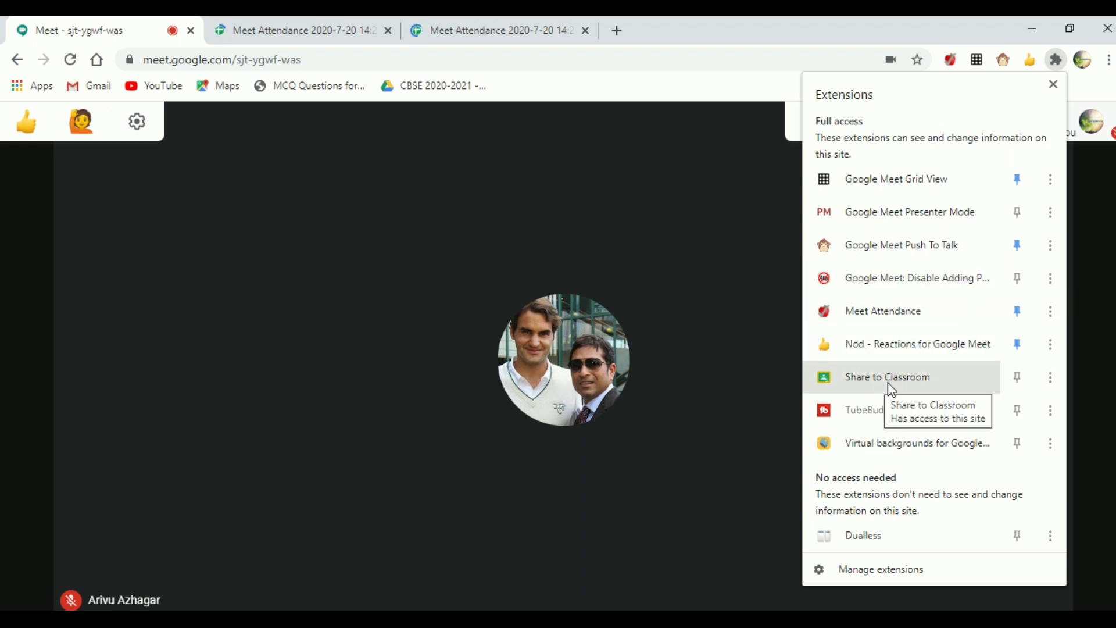
click(861, 534)
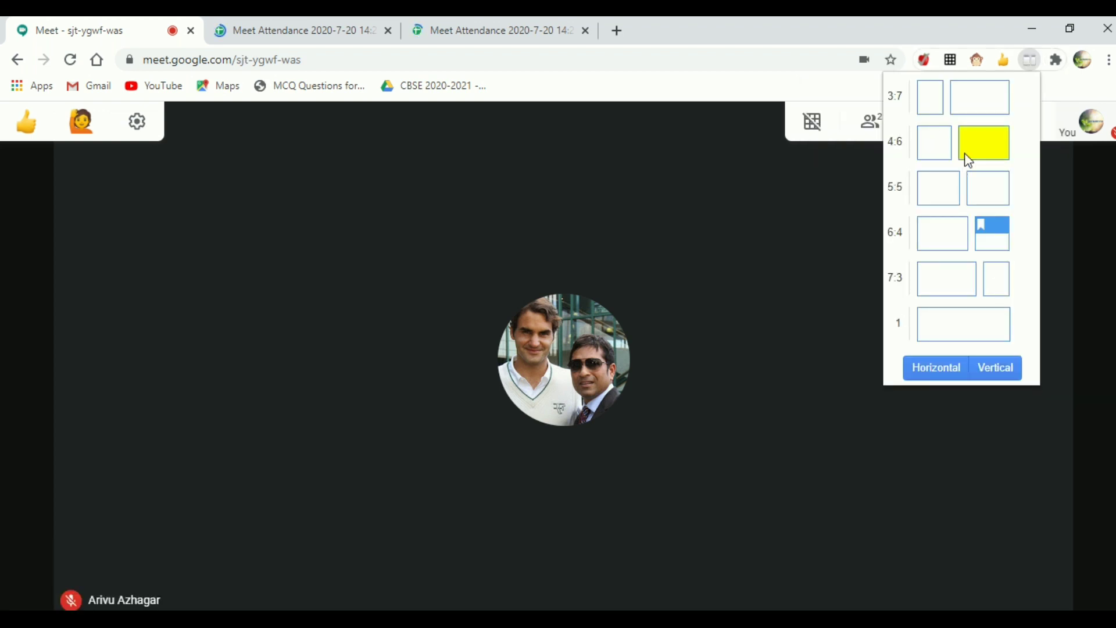
click(966, 285)
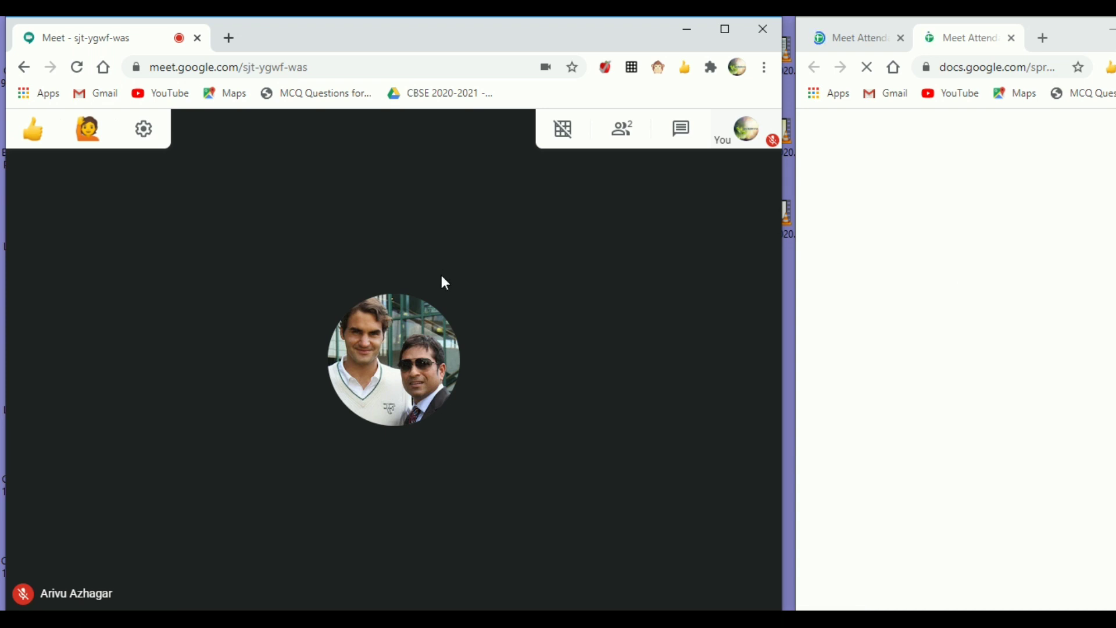
Step: Open a new tab in the smaller browser window and present that New Tab window in the meeting
click(1045, 38)
mouse_move(715, 576)
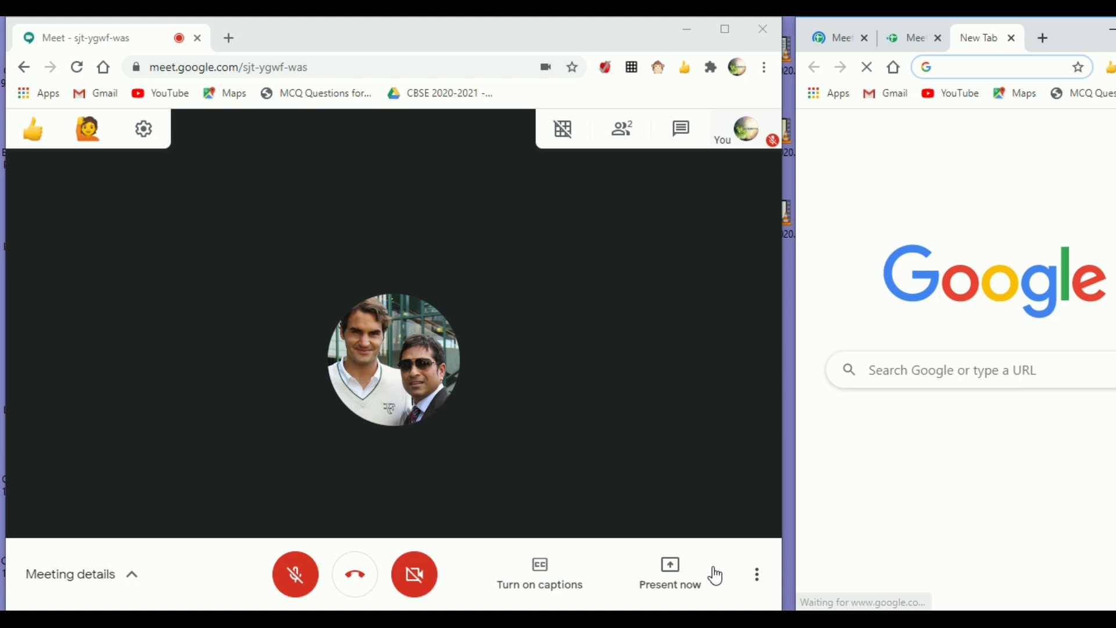
click(676, 575)
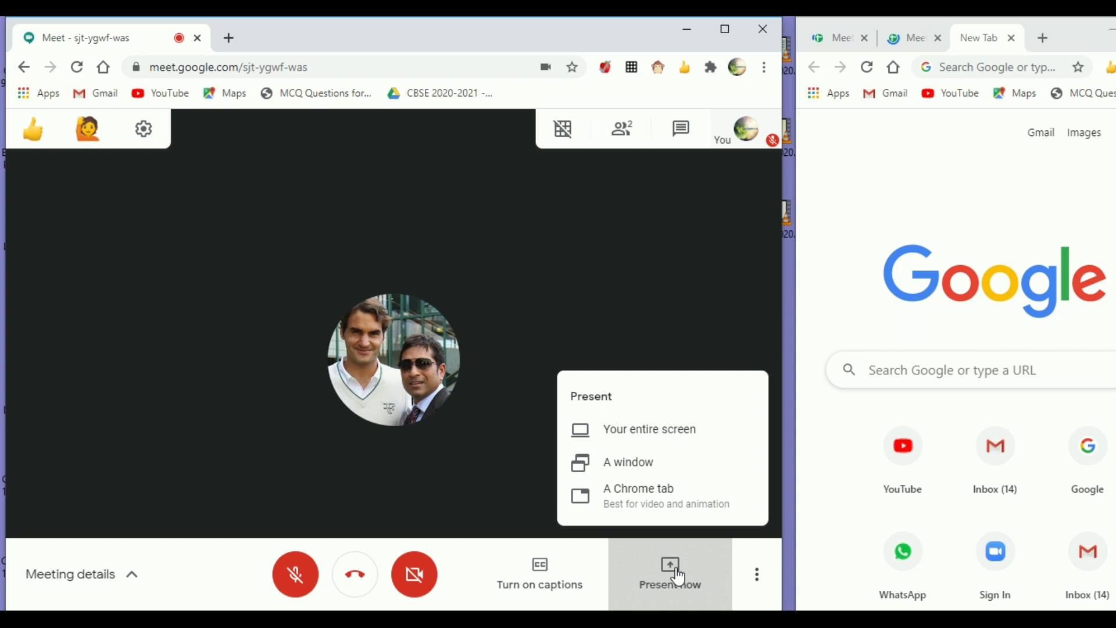
click(632, 466)
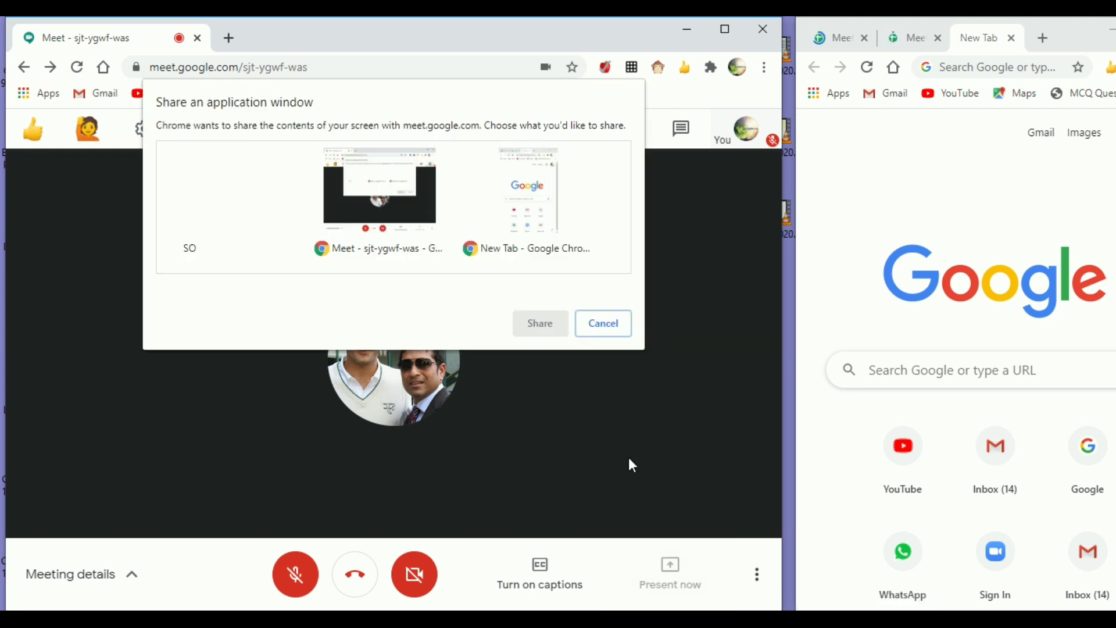
click(511, 205)
click(554, 323)
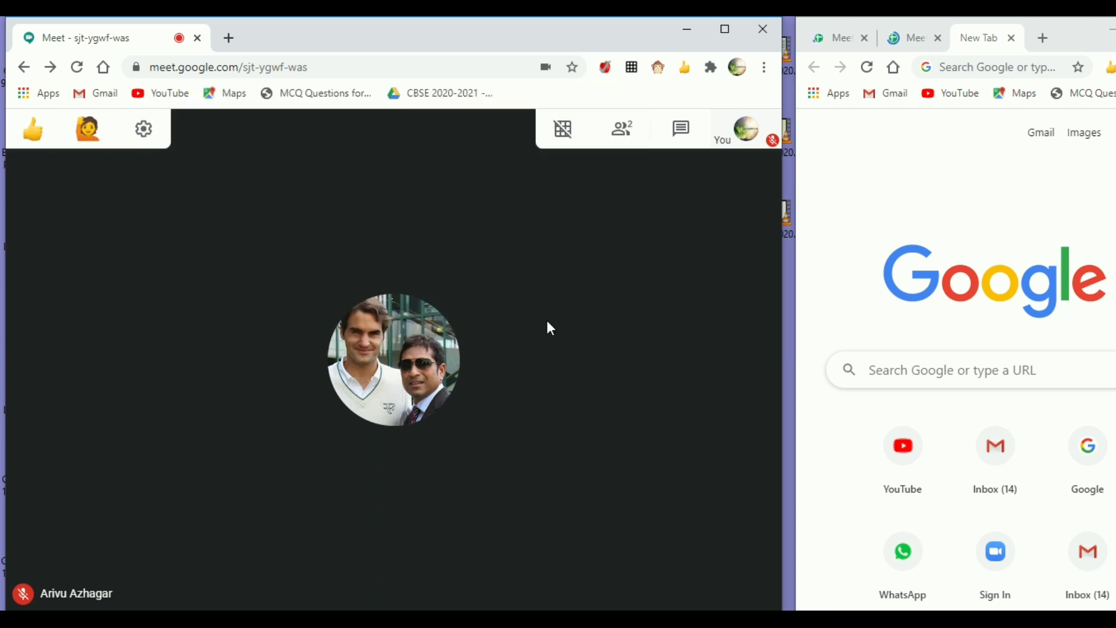
Step: Search Google for "sachin" in the presented window
click(901, 374)
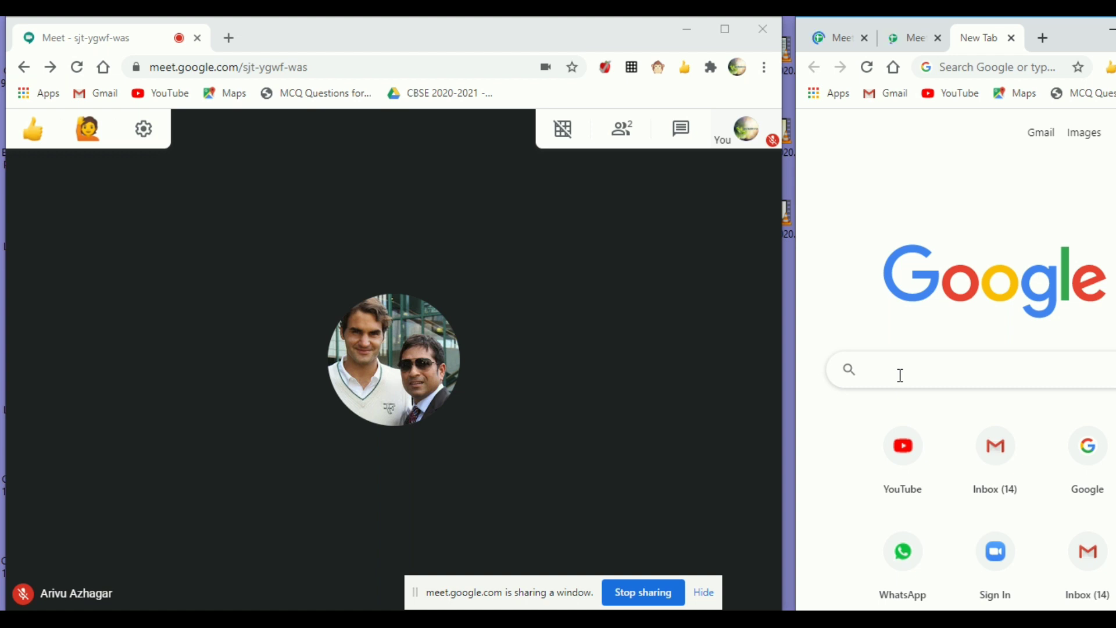
text(sachin)
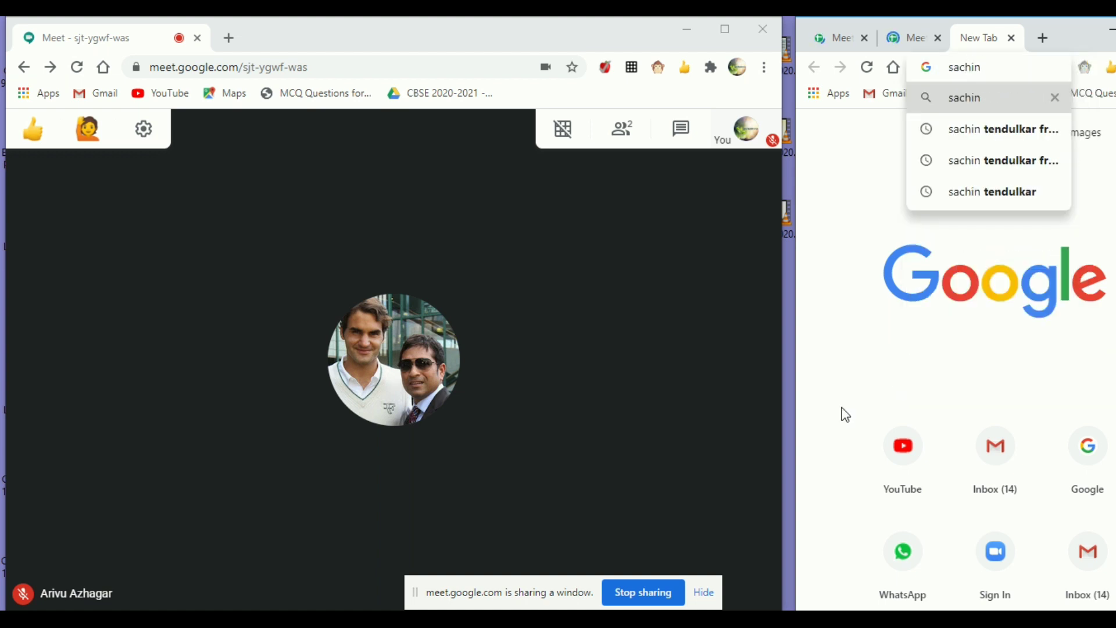
key(Return)
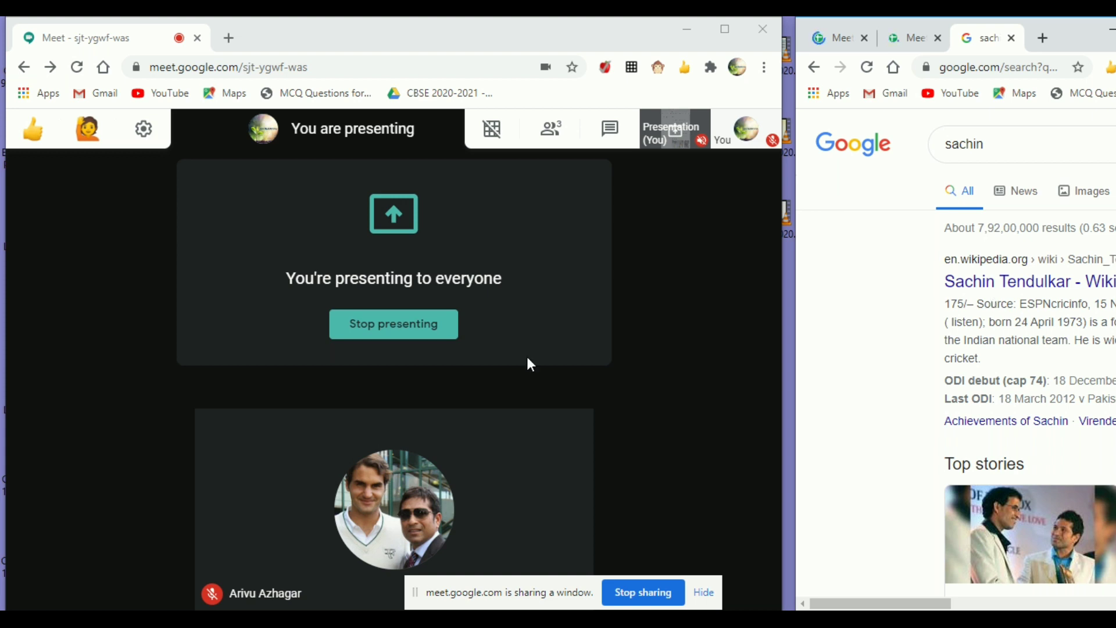
Step: Stop sharing the presented window and maximize the meeting window
click(643, 593)
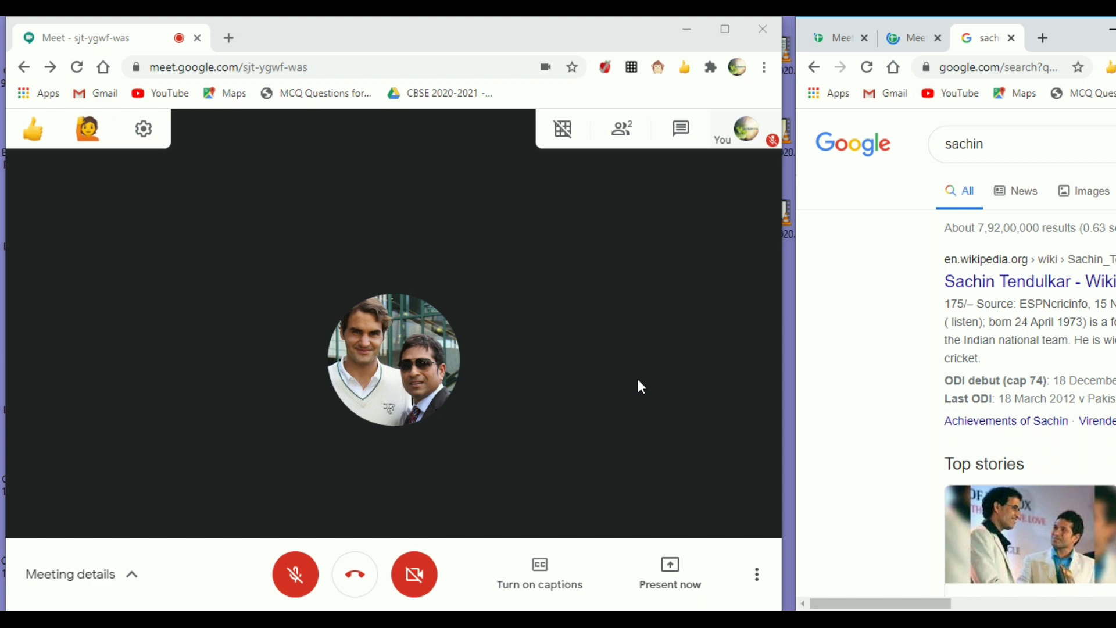
click(721, 25)
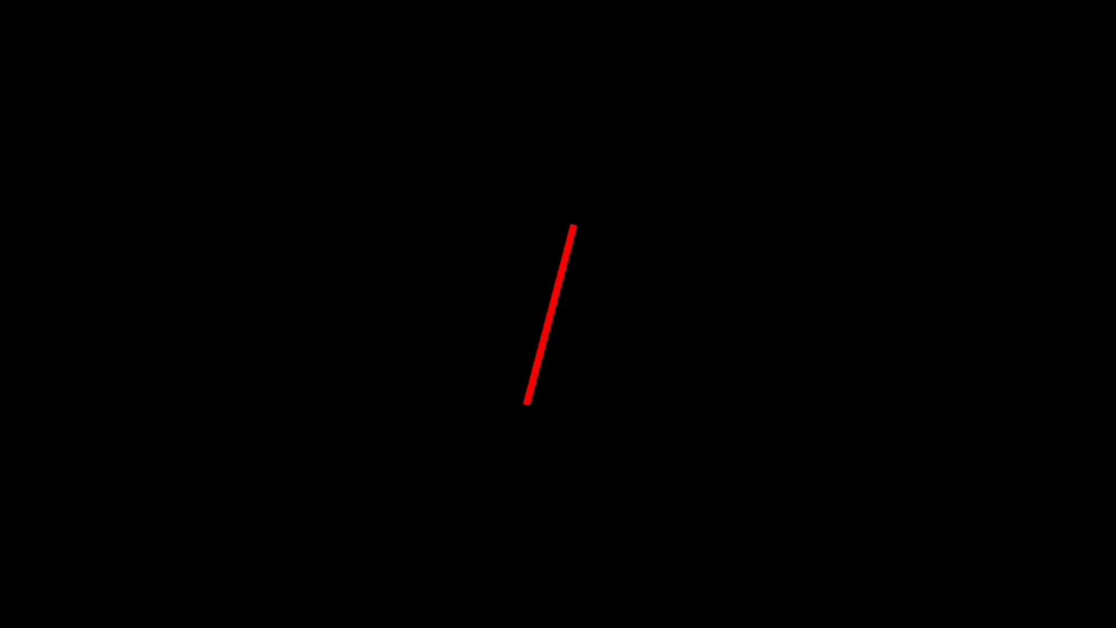